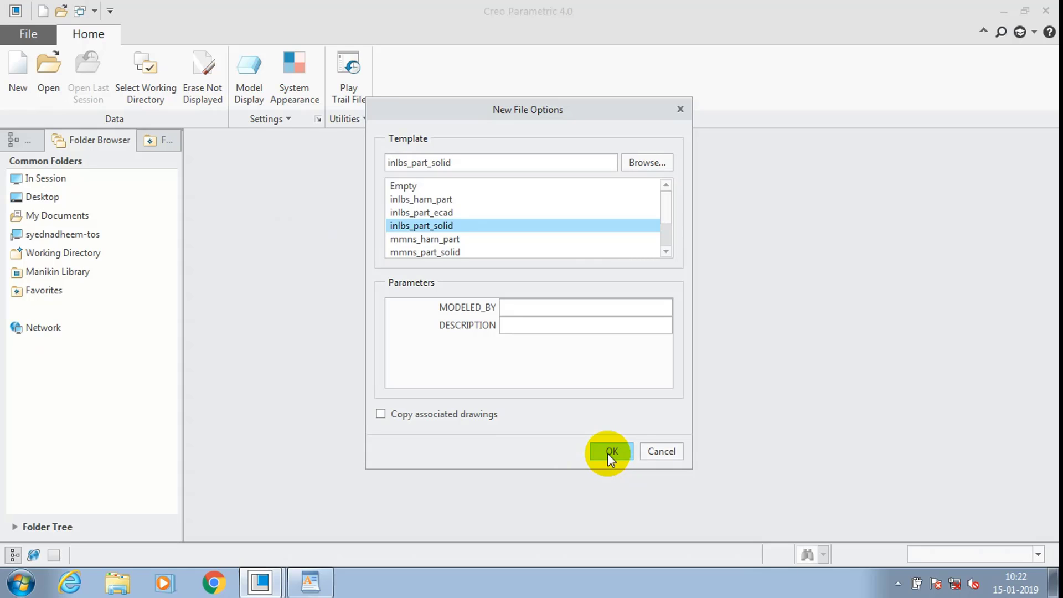
# Step: Create the part from the inlbs_part_solid template and start a sketch on the TOP plane, oriented face-on
pyautogui.click(608, 451)
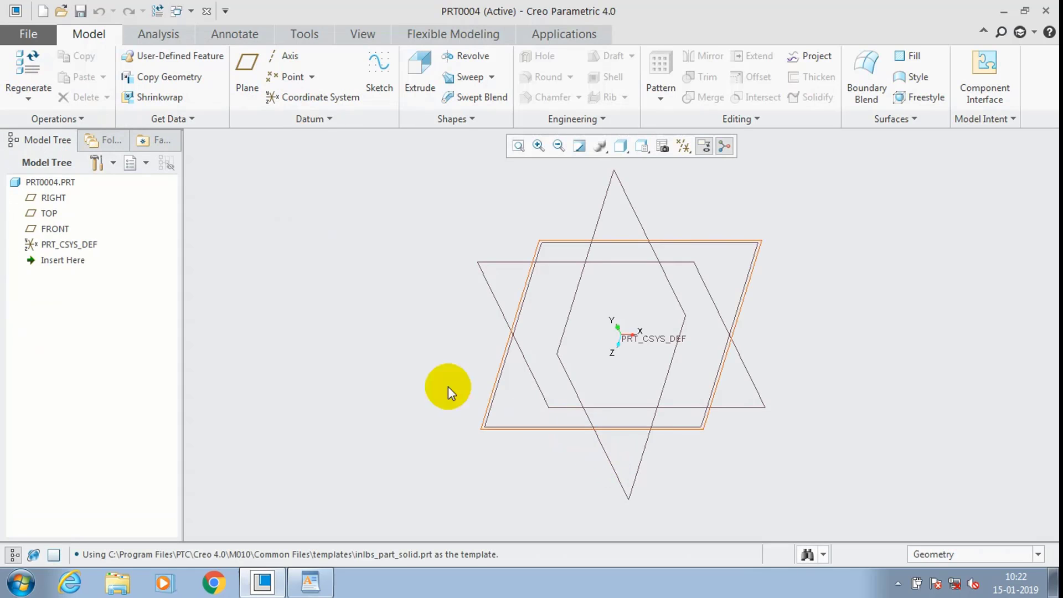
pyautogui.click(575, 242)
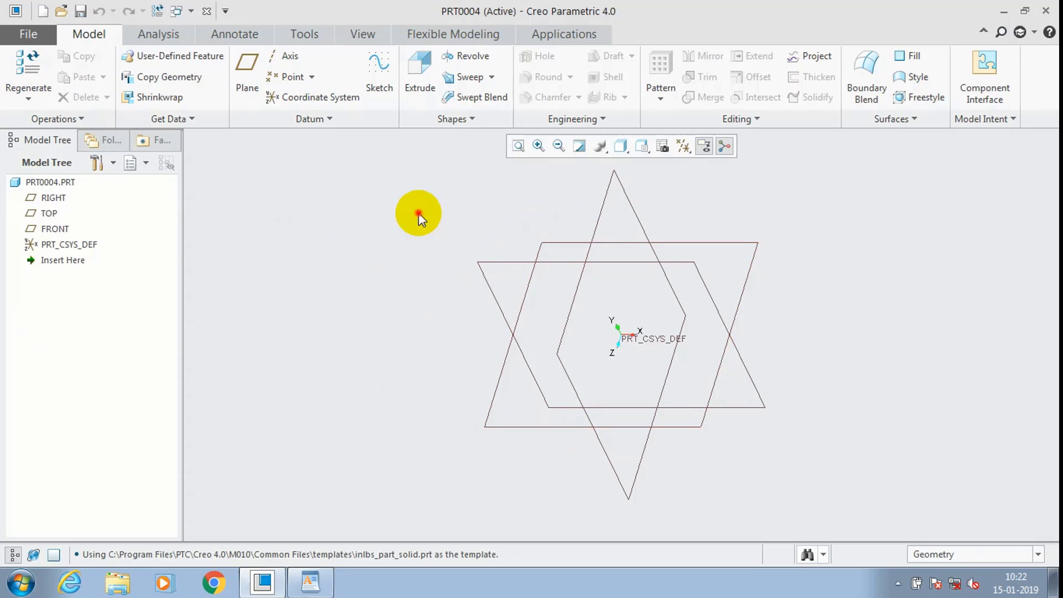
pyautogui.click(366, 76)
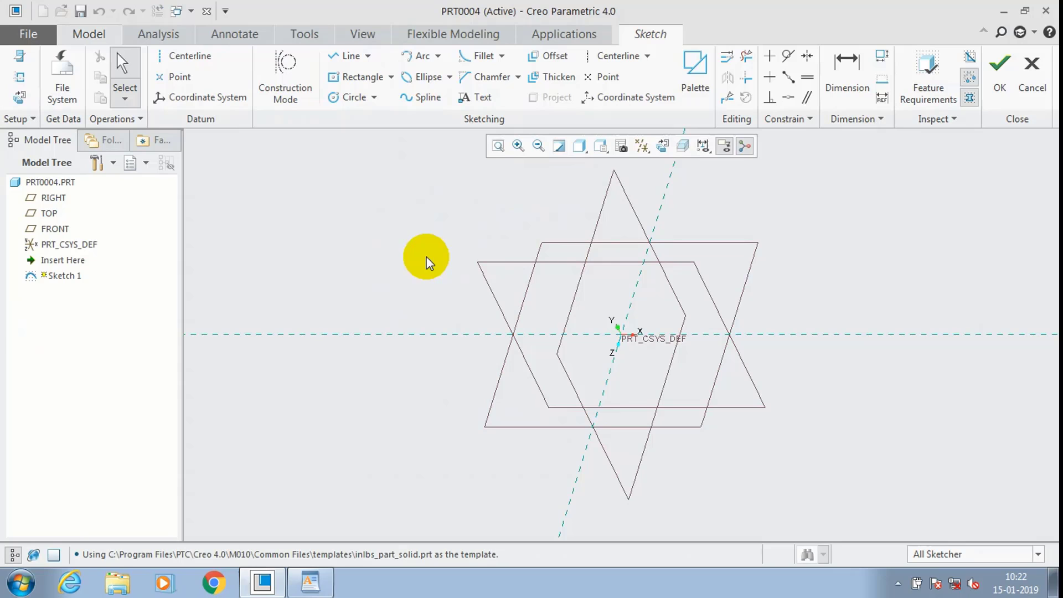
pyautogui.click(662, 147)
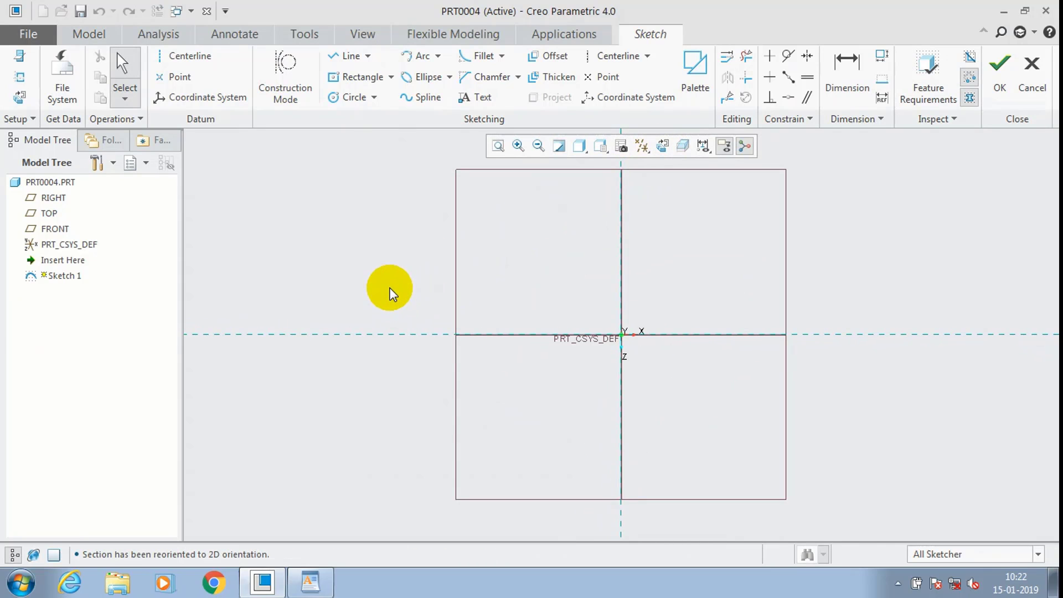
# Step: Draw a large circle and a smaller concentric one centred on the origin, and finish the sketch
pyautogui.click(374, 98)
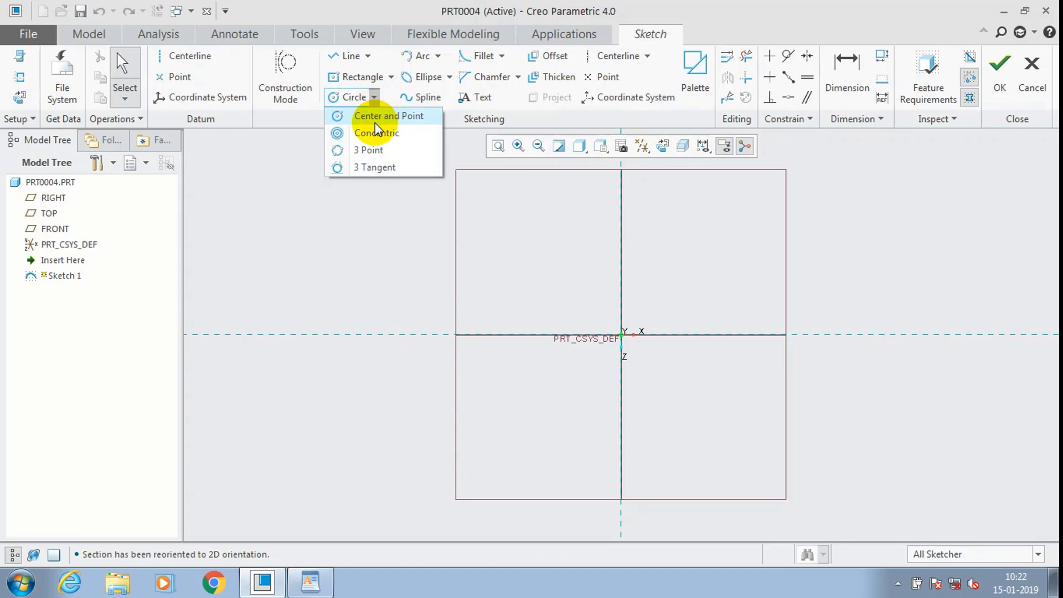
pyautogui.click(628, 336)
pyautogui.click(728, 493)
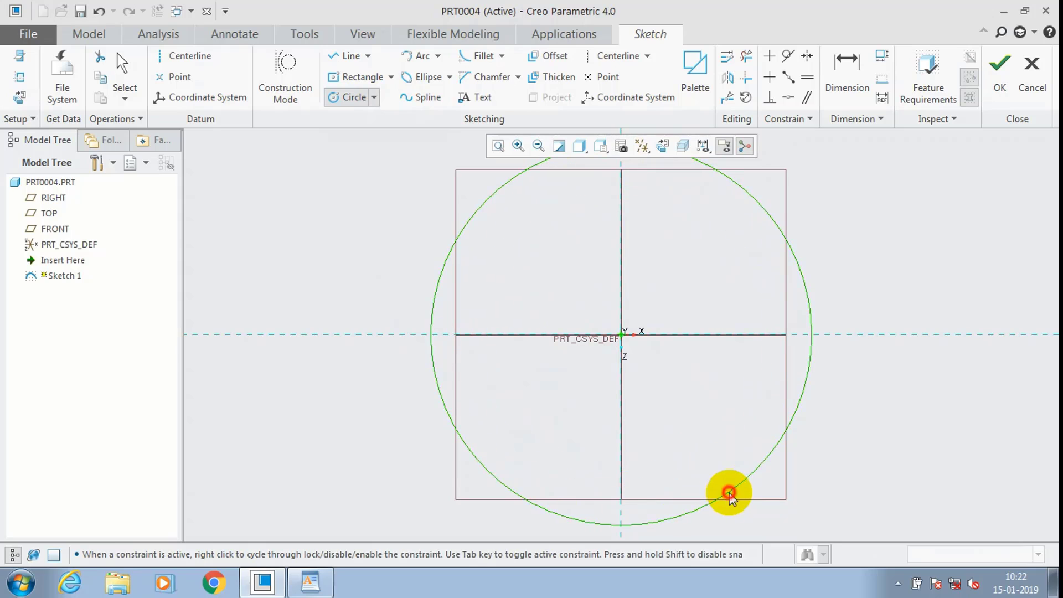
pyautogui.click(625, 335)
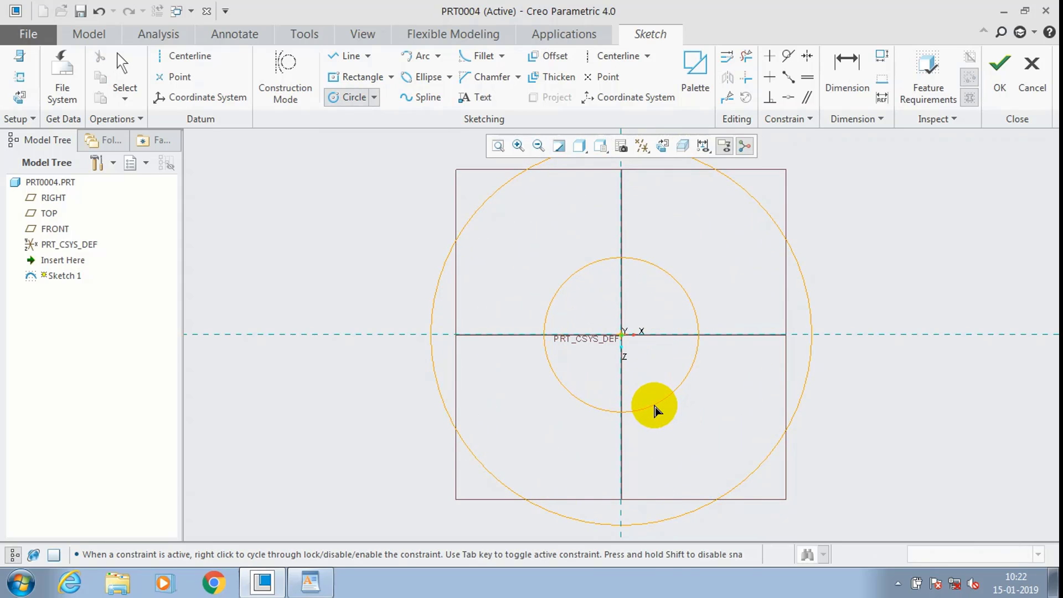
pyautogui.click(657, 417)
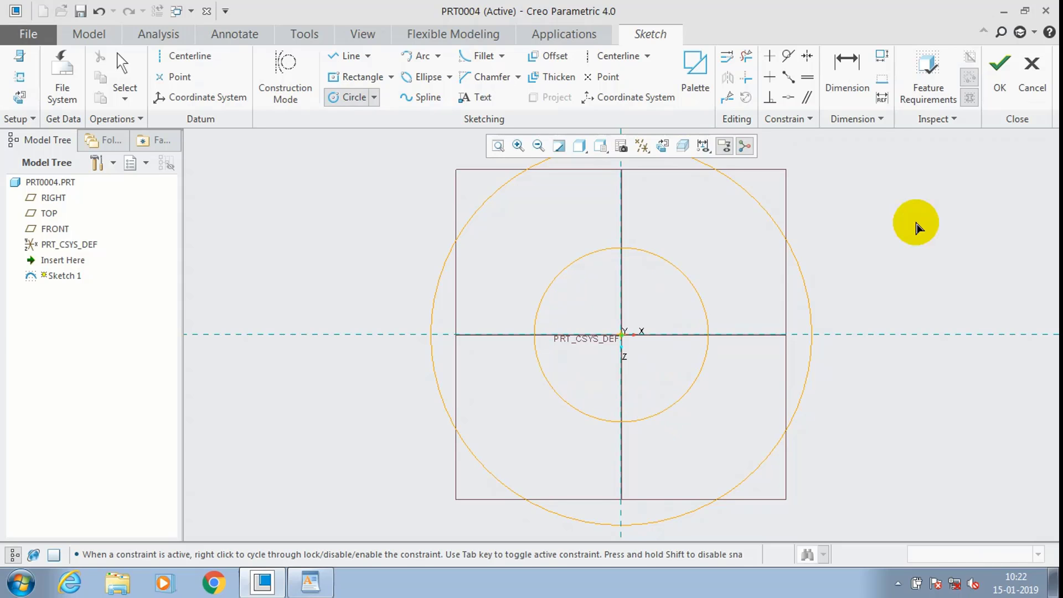
pyautogui.click(999, 84)
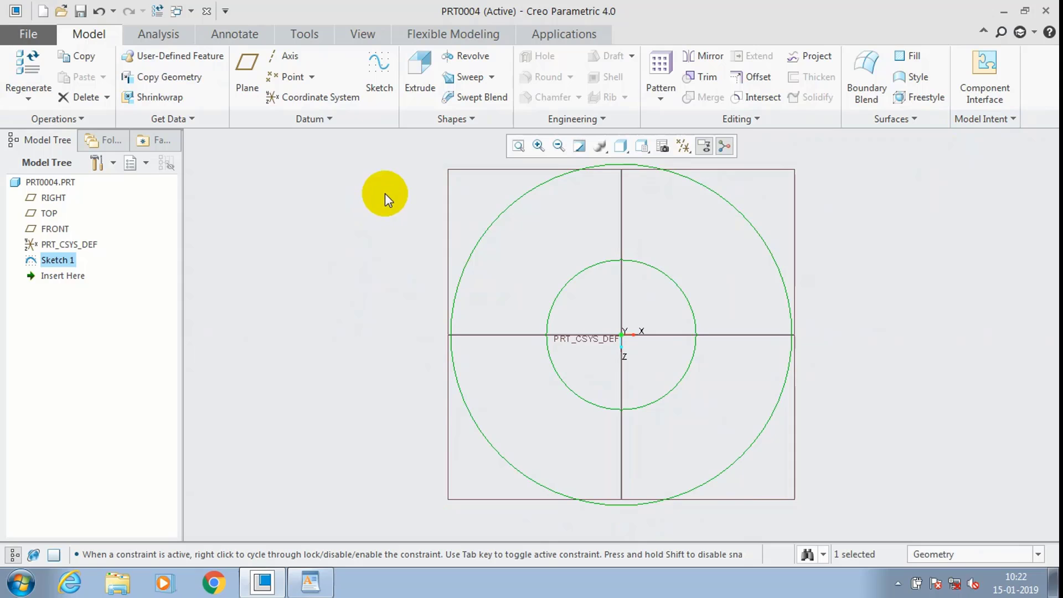
# Step: Extrude the two-circle sketch into a solid ring with a depth of 248
pyautogui.click(424, 86)
pyautogui.moveTo(372, 214); pyautogui.dragTo(372, 238, button='middle')
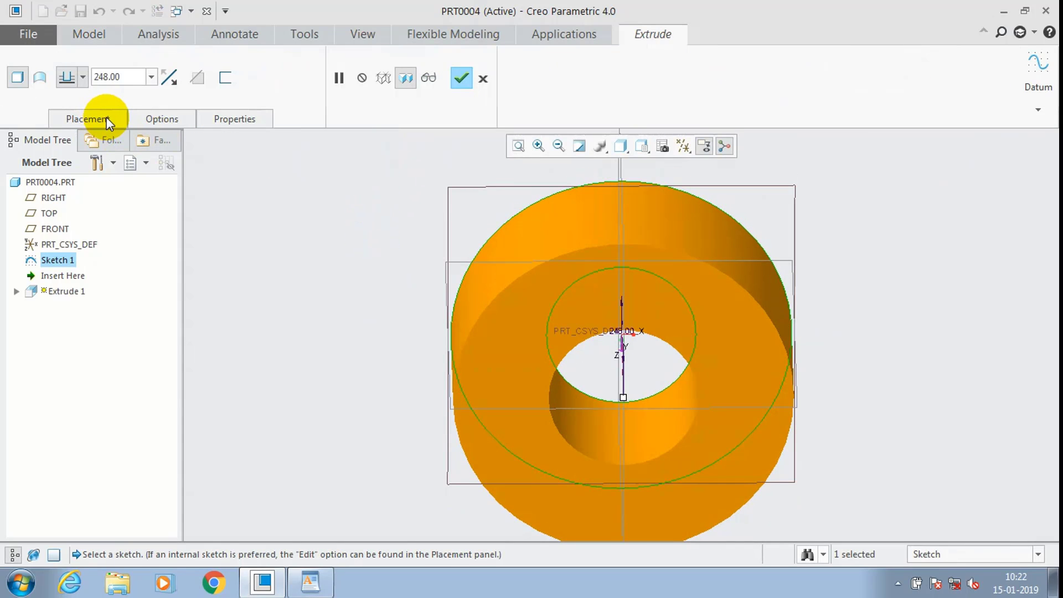
pyautogui.middleClick(272, 228)
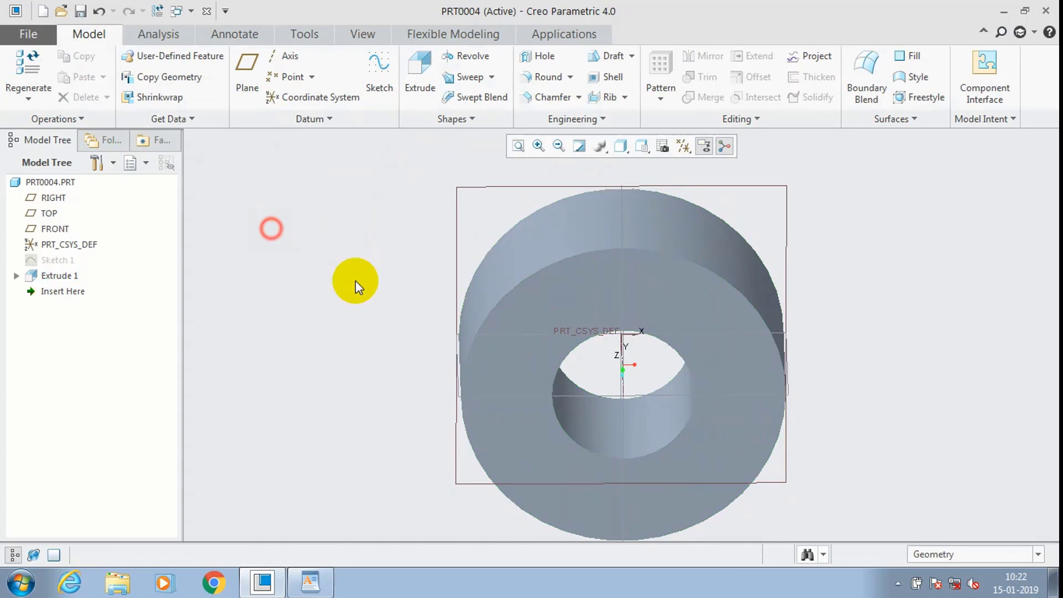
# Step: Start a sketch on the ring's flat front face, using the RIGHT plane as the right-hand orientation reference
pyautogui.scroll(2, 481, 252)
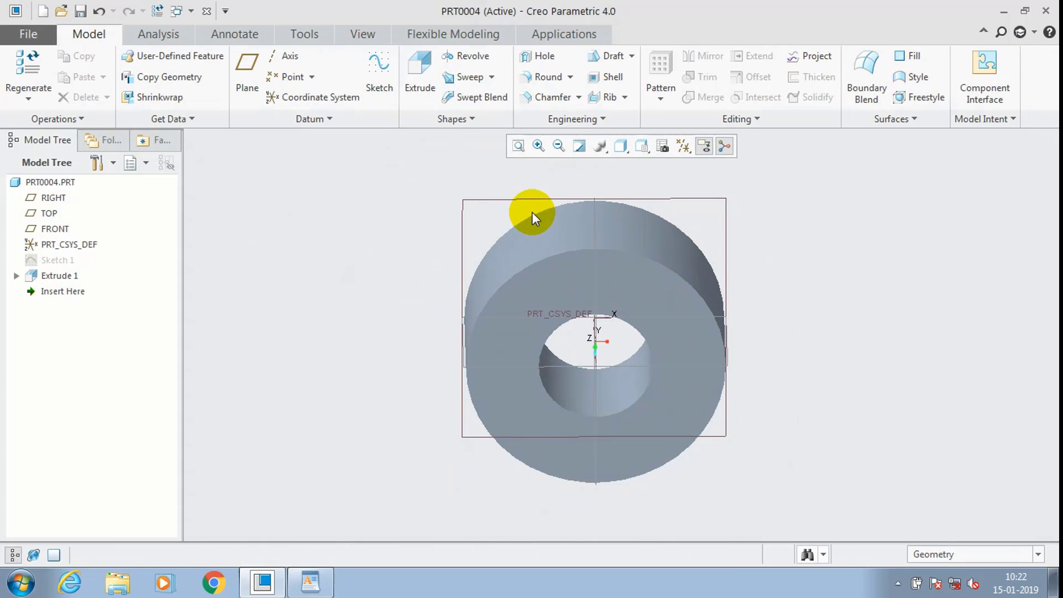
pyautogui.moveTo(532, 212); pyautogui.dragTo(632, 284, button='middle')
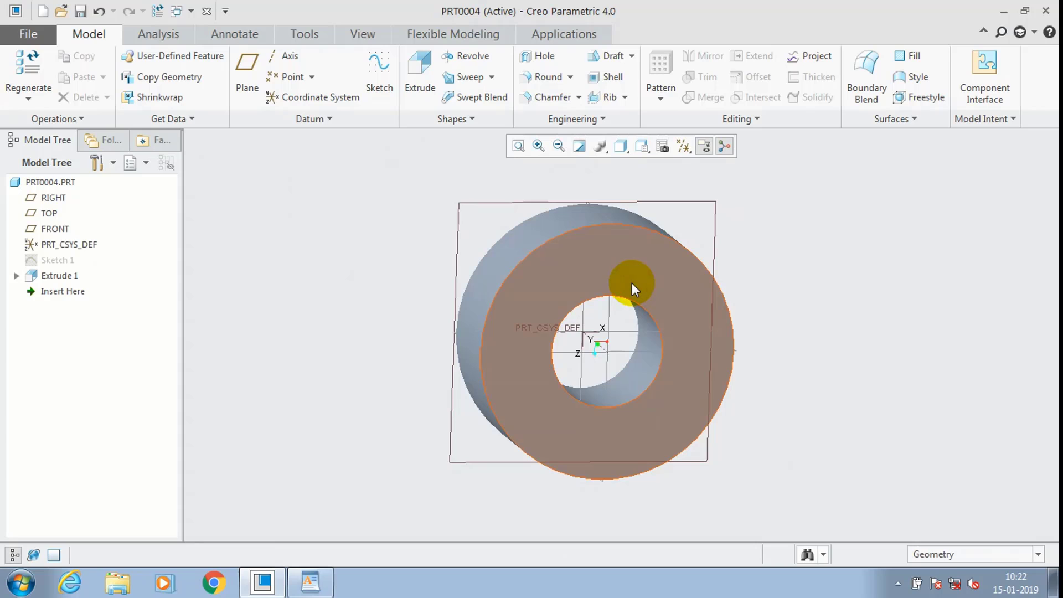
pyautogui.click(388, 98)
pyautogui.click(609, 232)
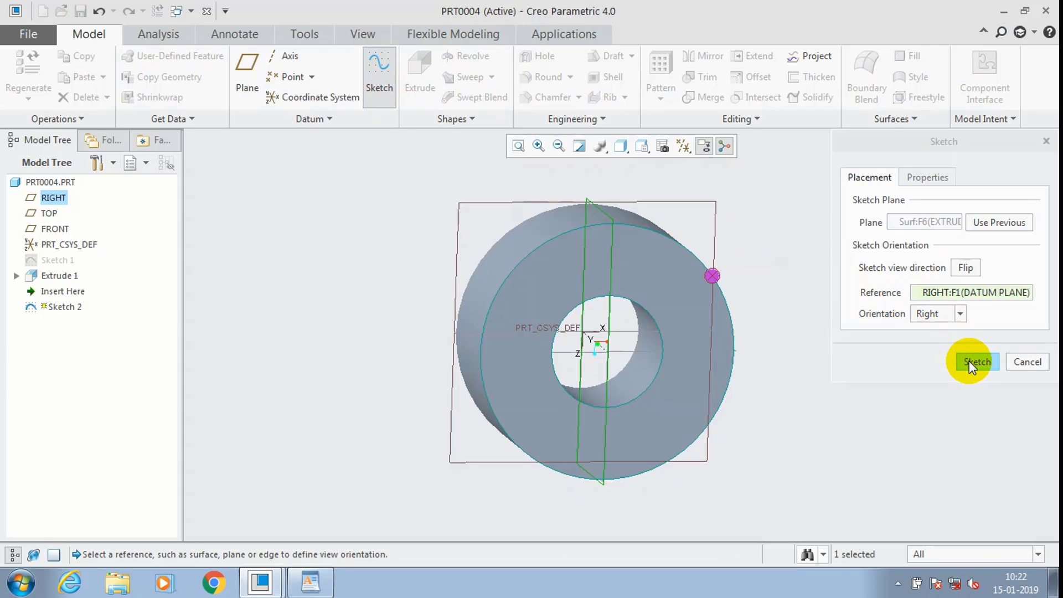
pyautogui.click(969, 360)
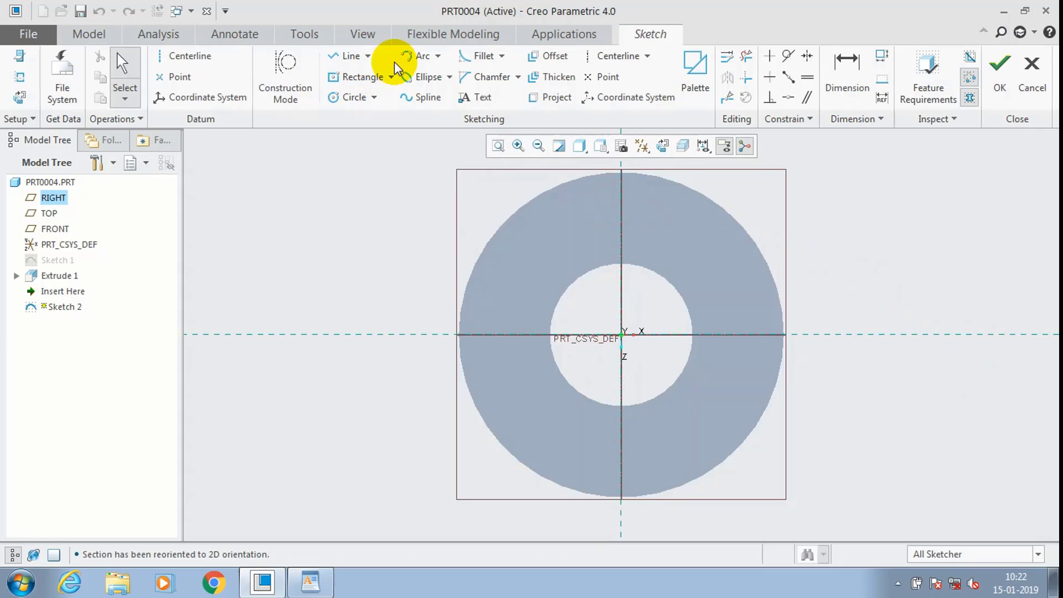
# Step: Sketch a three-point arc with a radius of about 65 across the ring's upper outer edge, just left of the vertical axis
pyautogui.click(419, 59)
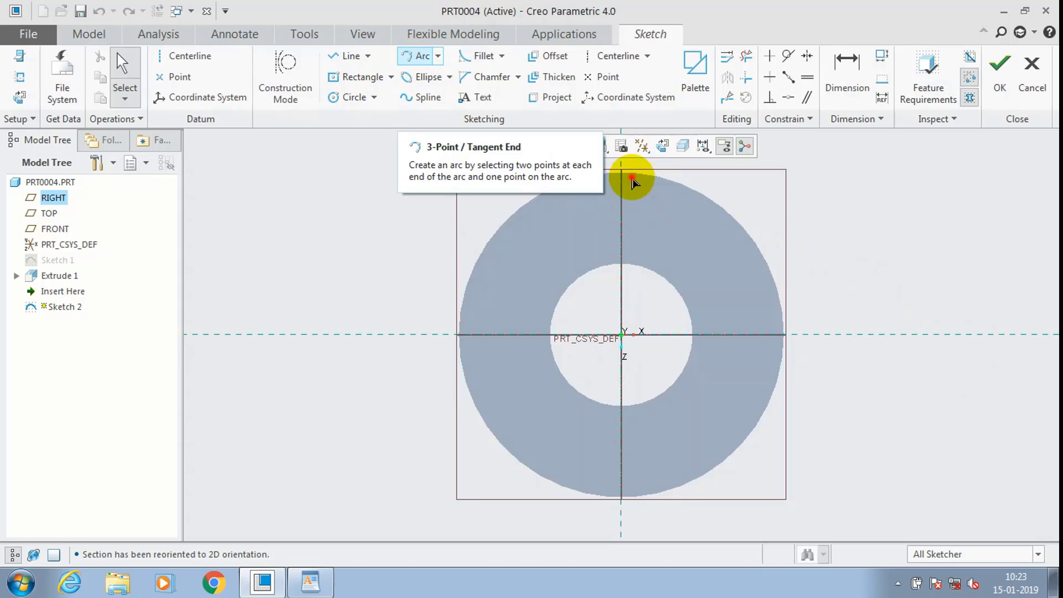
pyautogui.scroll(2, 631, 172)
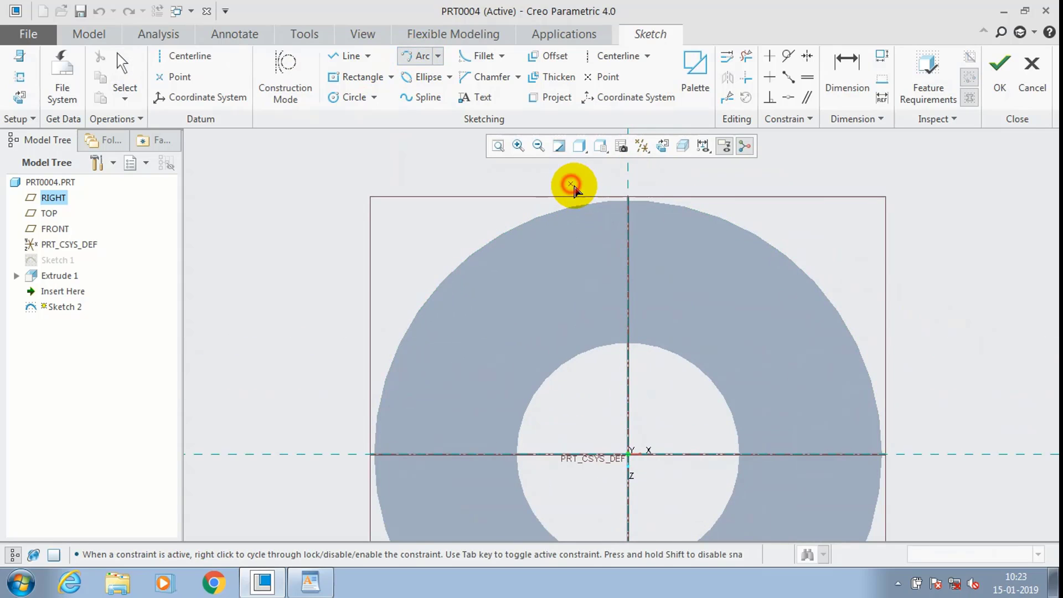
pyautogui.click(570, 183)
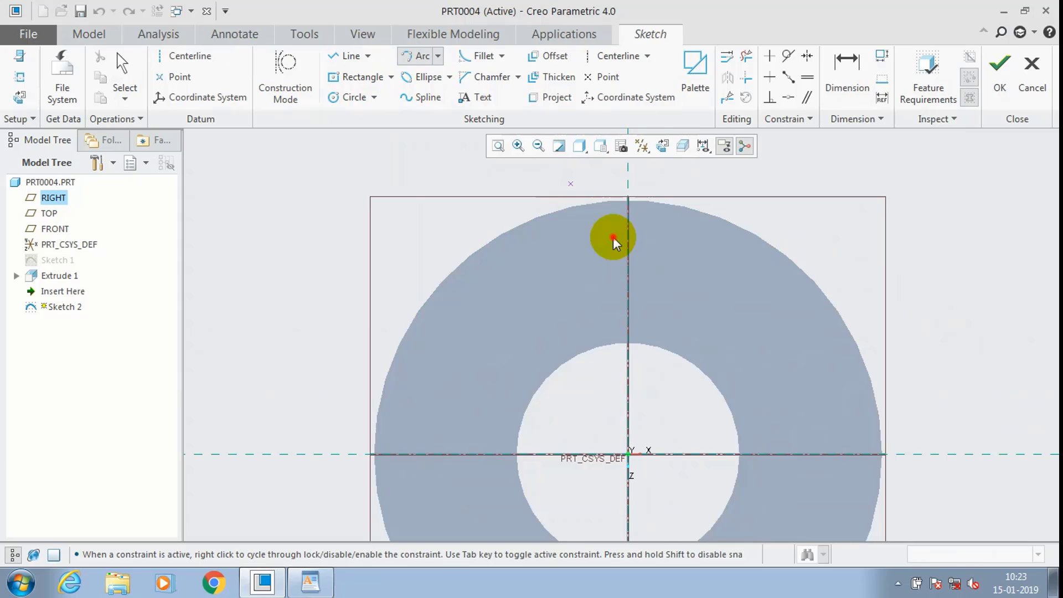
pyautogui.click(613, 238)
pyautogui.click(610, 221)
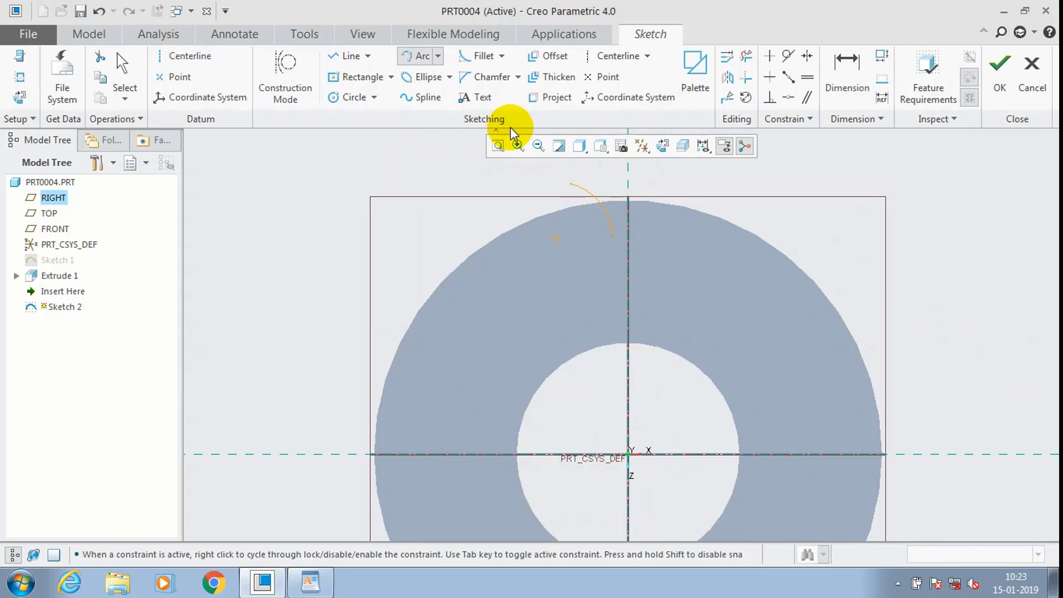
# Step: Add a vertical centerline along the sketch's vertical reference through the ring's centre
pyautogui.click(618, 55)
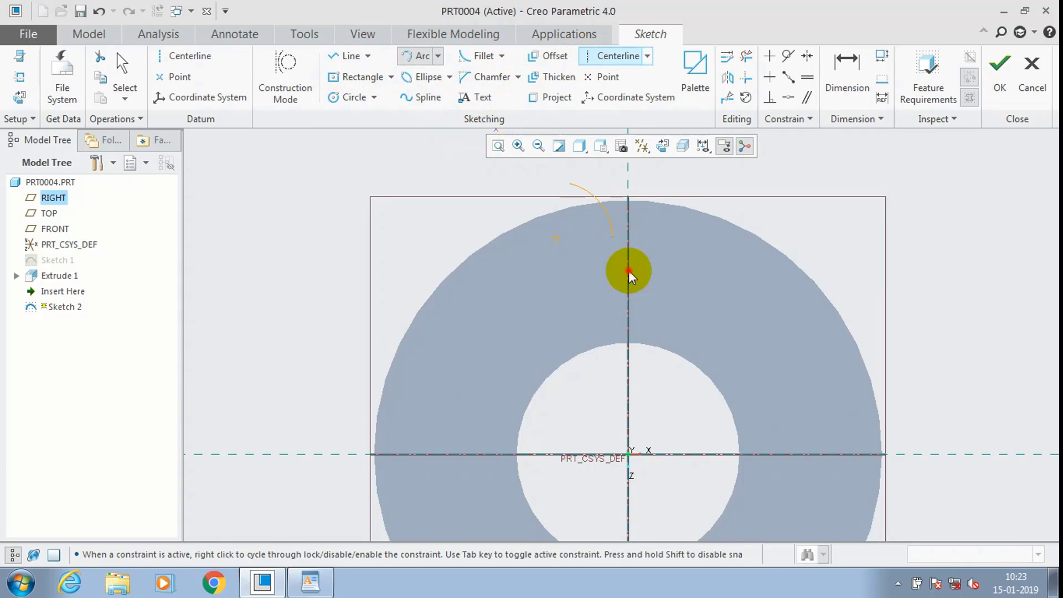
pyautogui.click(628, 271)
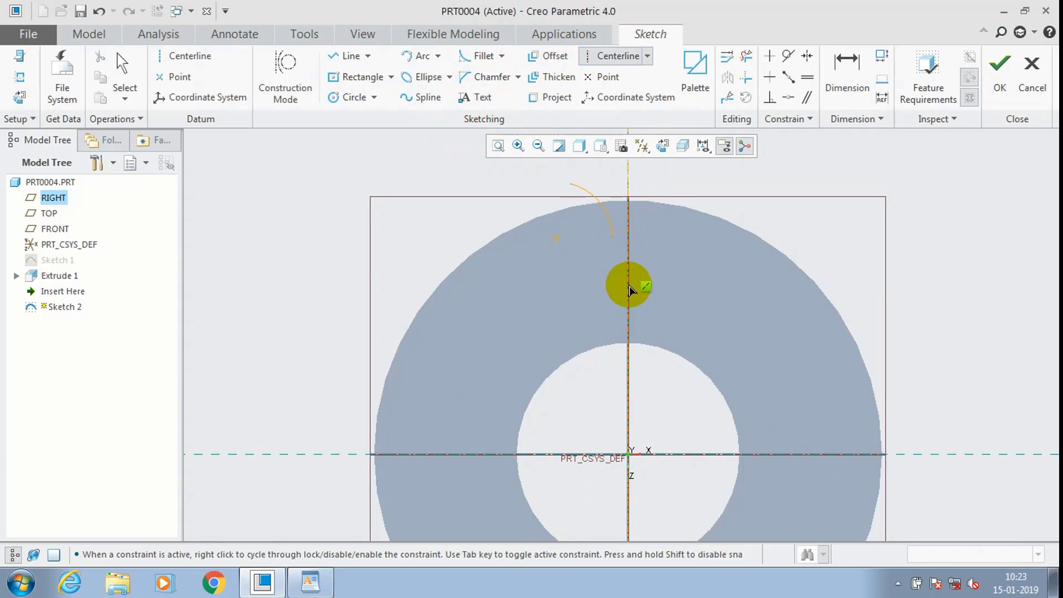
pyautogui.click(629, 289)
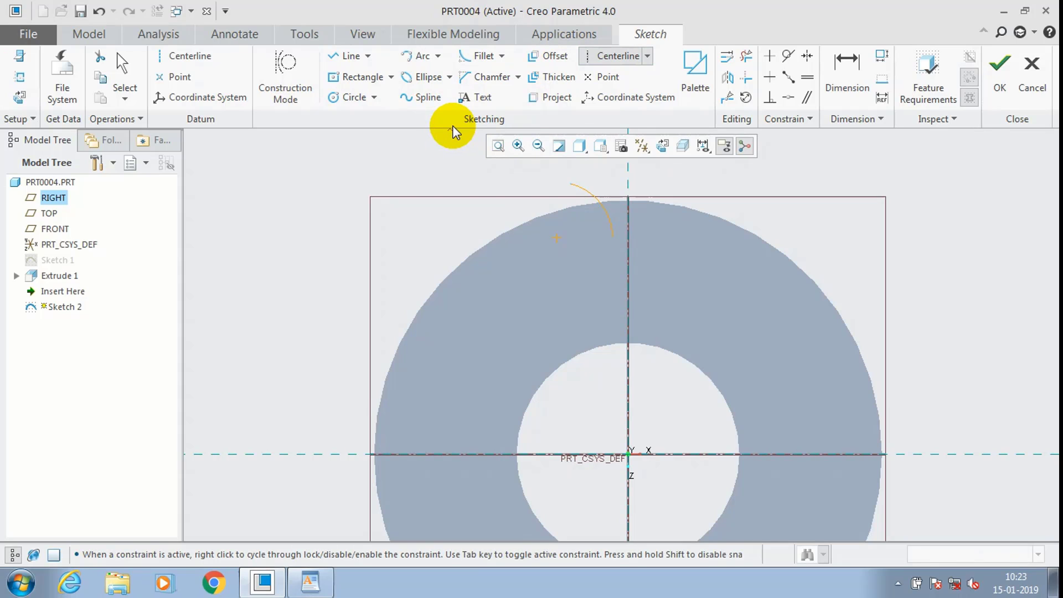
# Step: Mirror the arc about the vertical centerline
pyautogui.click(726, 76)
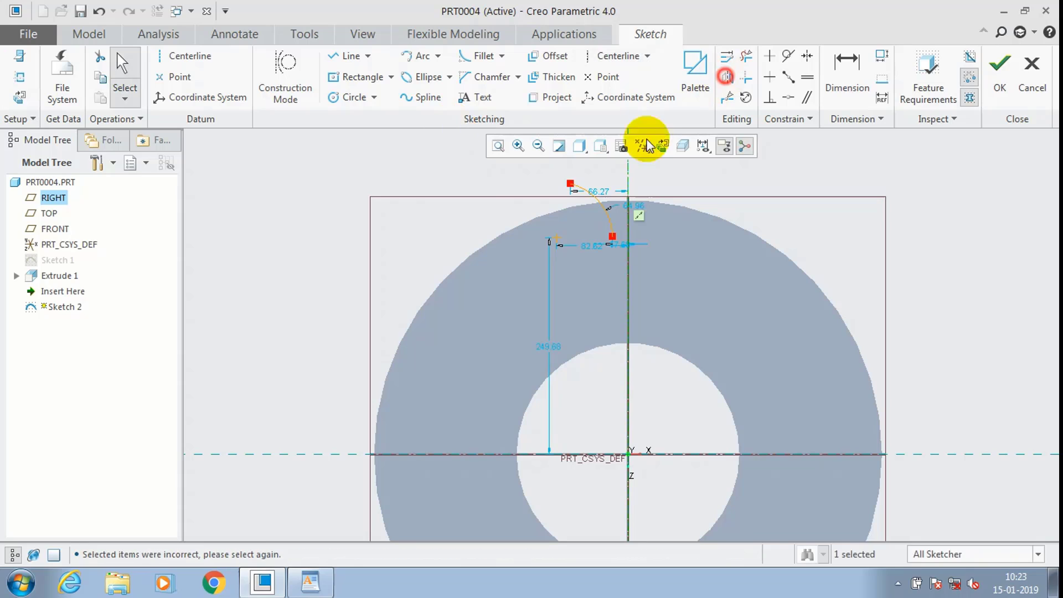
pyautogui.click(603, 206)
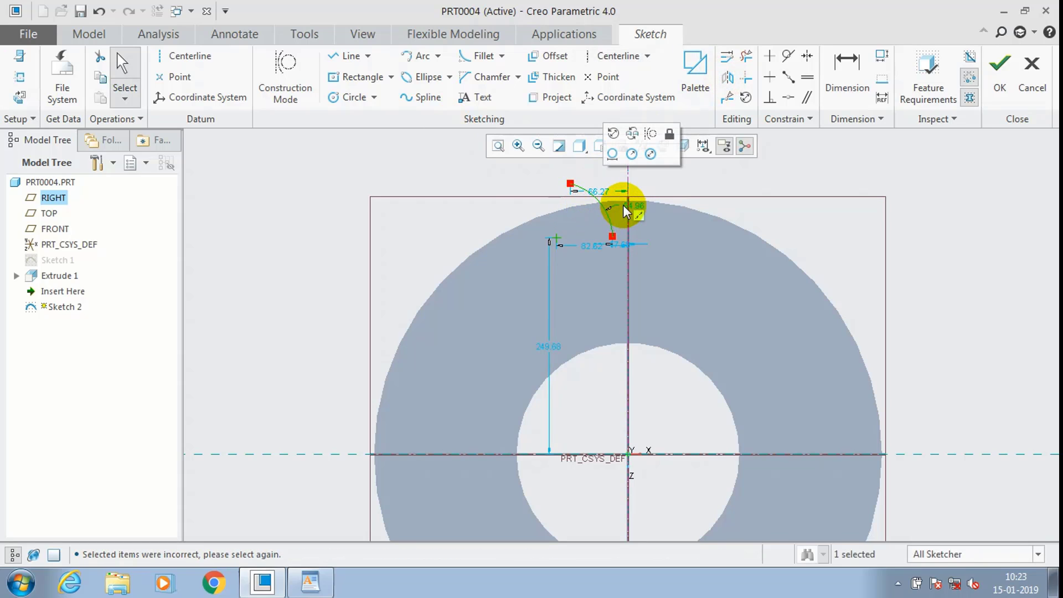
pyautogui.click(727, 77)
pyautogui.click(627, 187)
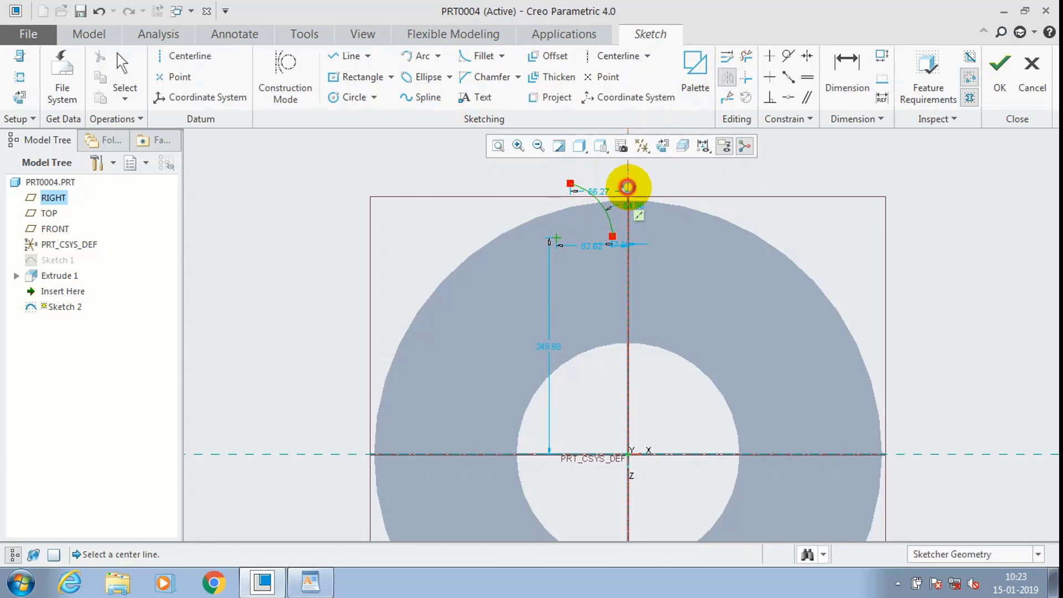
pyautogui.click(748, 182)
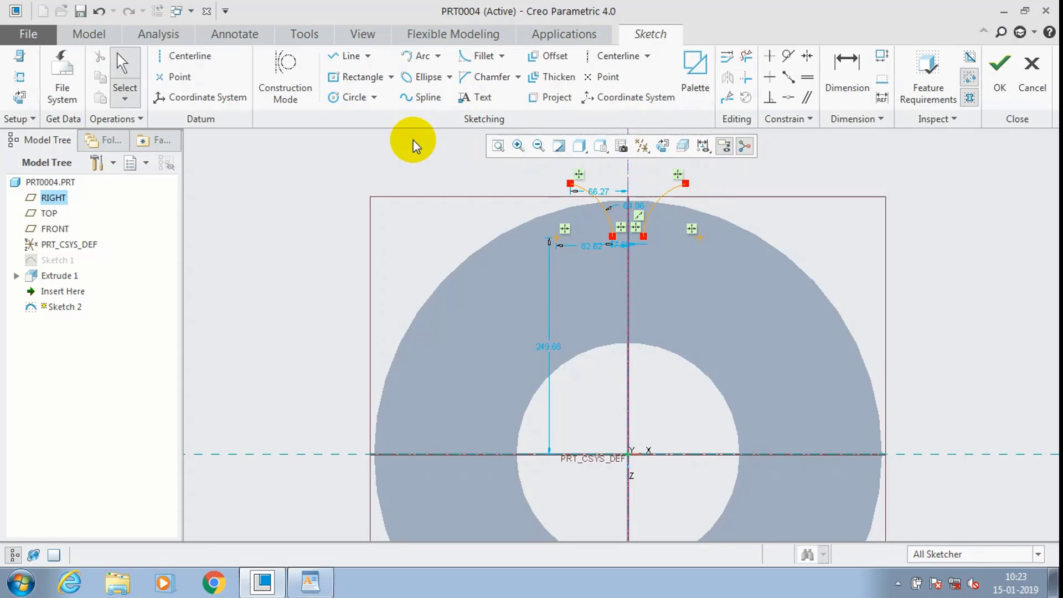
# Step: Close the notch profile with horizontal lines joining the arcs' upper ends and lower ends, and finish the sketch
pyautogui.press('l')
pyautogui.click(571, 183)
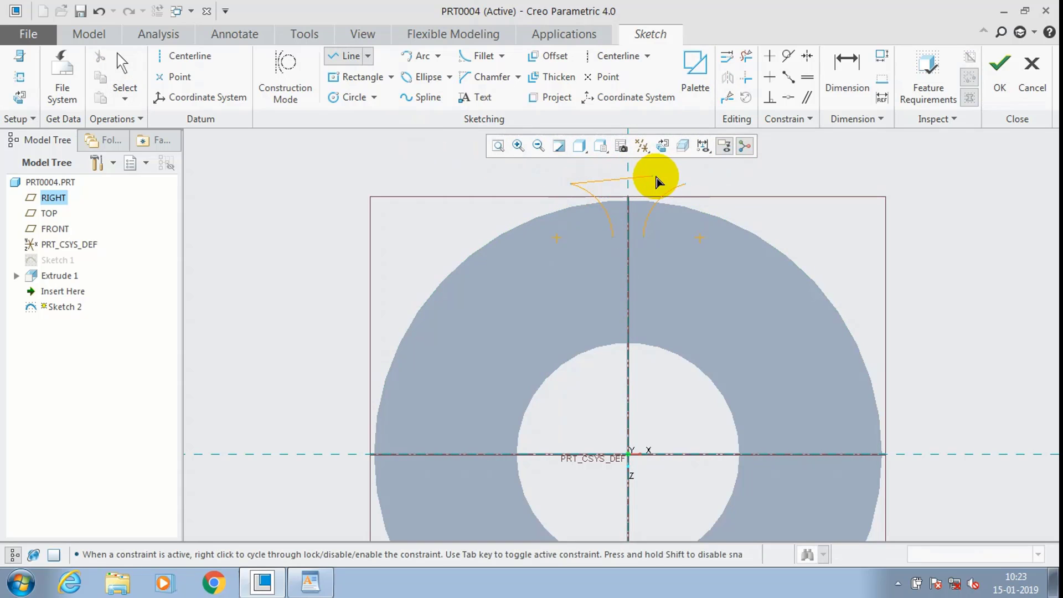
pyautogui.click(686, 184)
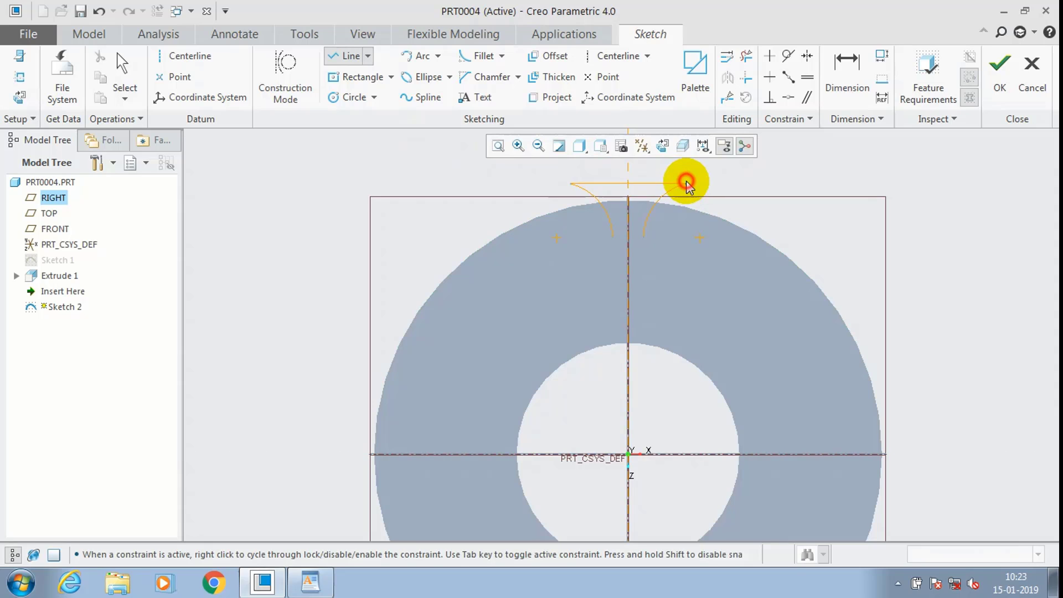
pyautogui.middleClick(686, 182)
pyautogui.click(613, 237)
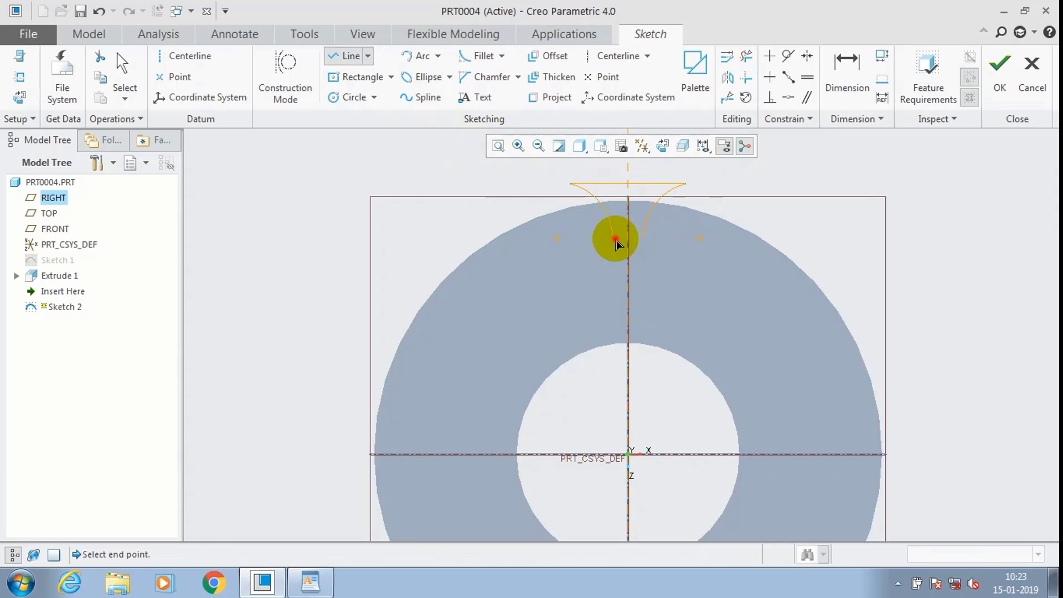
pyautogui.click(643, 237)
pyautogui.middleClick(640, 232)
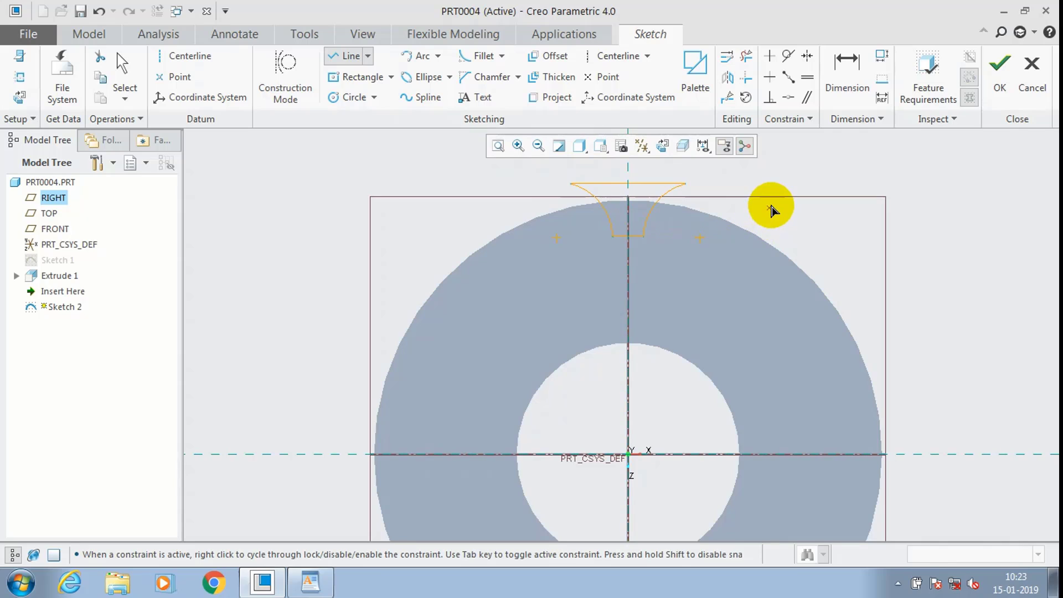
pyautogui.scroll(2, 772, 206)
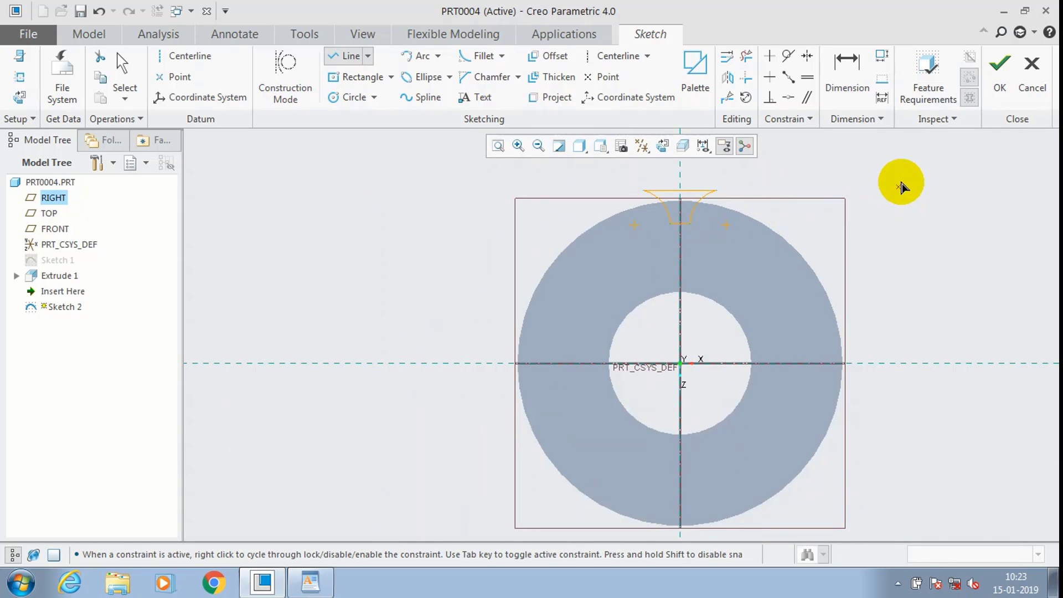
pyautogui.click(997, 87)
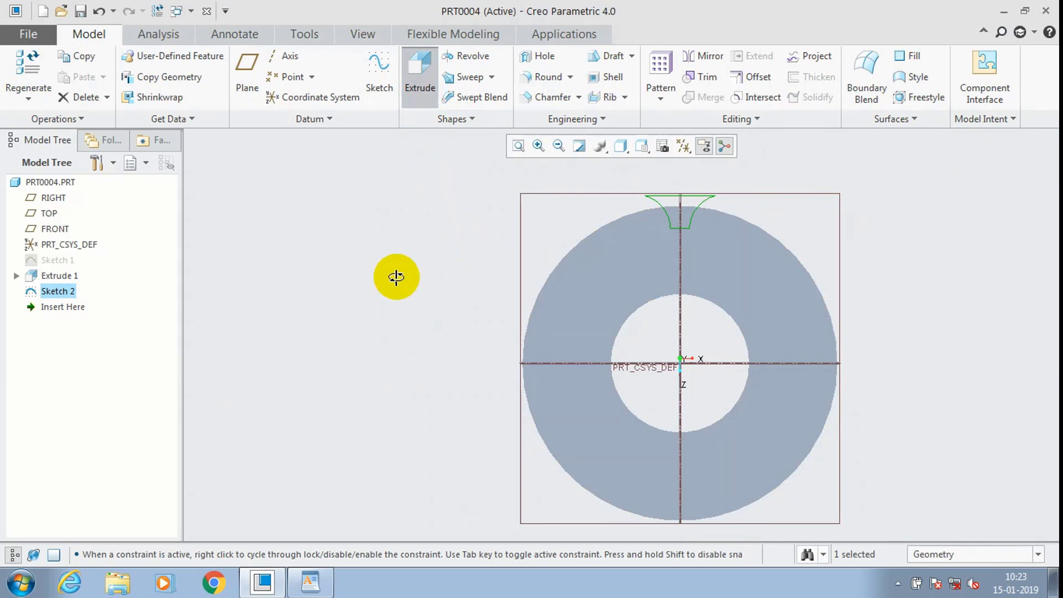
# Step: Extrude the notch sketch as a cut through the ring's full thickness, reversing the direction into the ring and setting the depth to 250
pyautogui.moveTo(396, 277); pyautogui.dragTo(402, 278, button='middle')
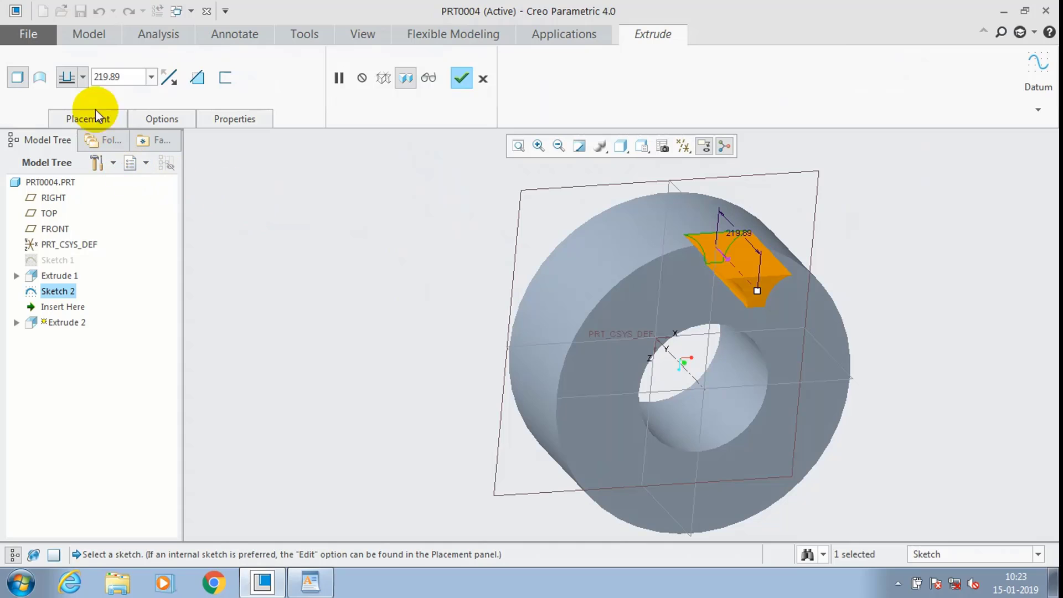
pyautogui.click(171, 85)
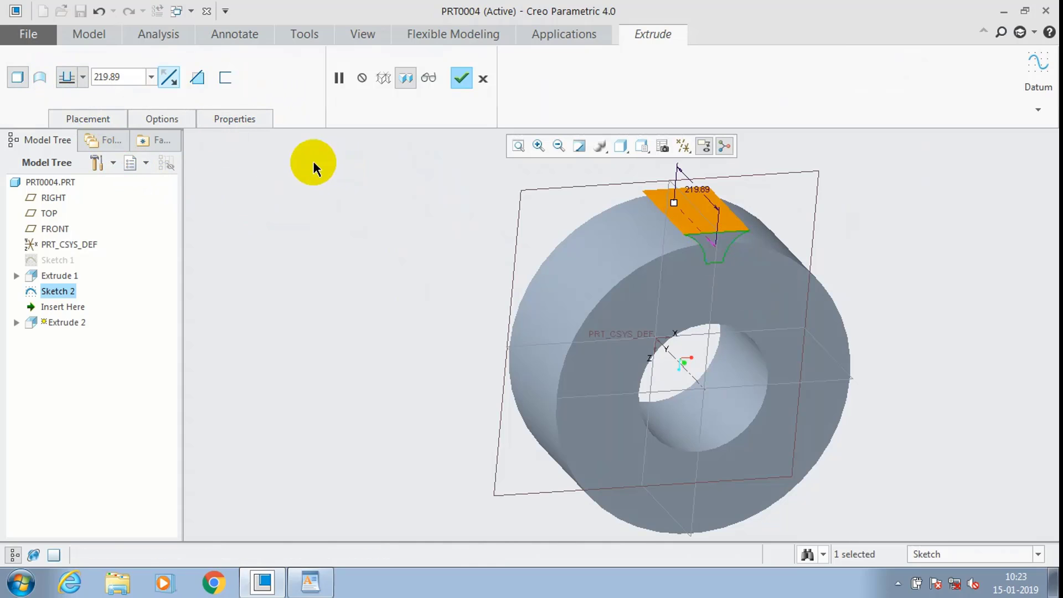
pyautogui.click(197, 83)
pyautogui.doubleClick(136, 77)
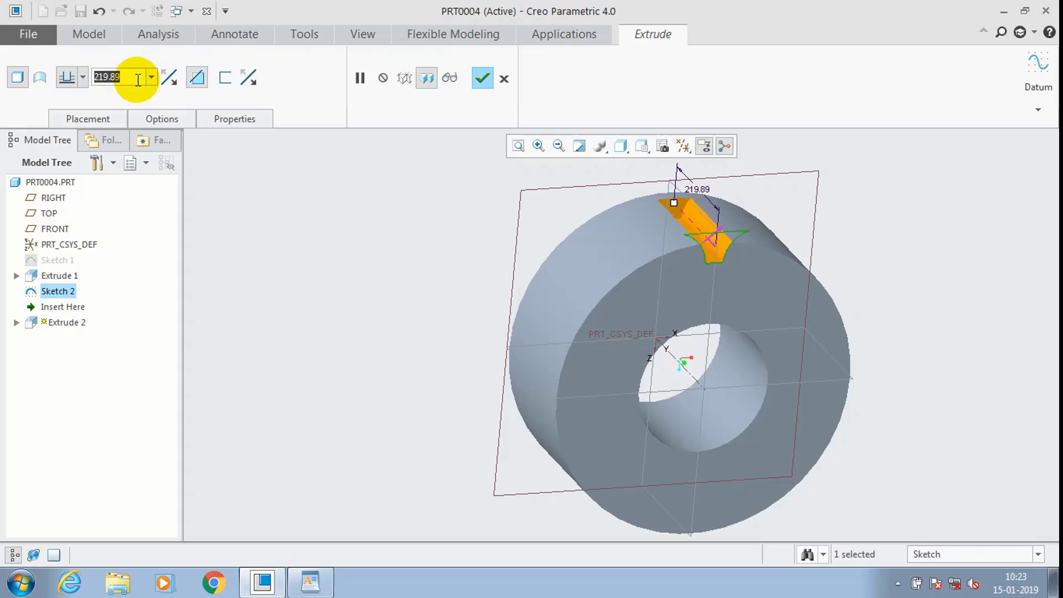
pyautogui.write('25')
pyautogui.press('Return')
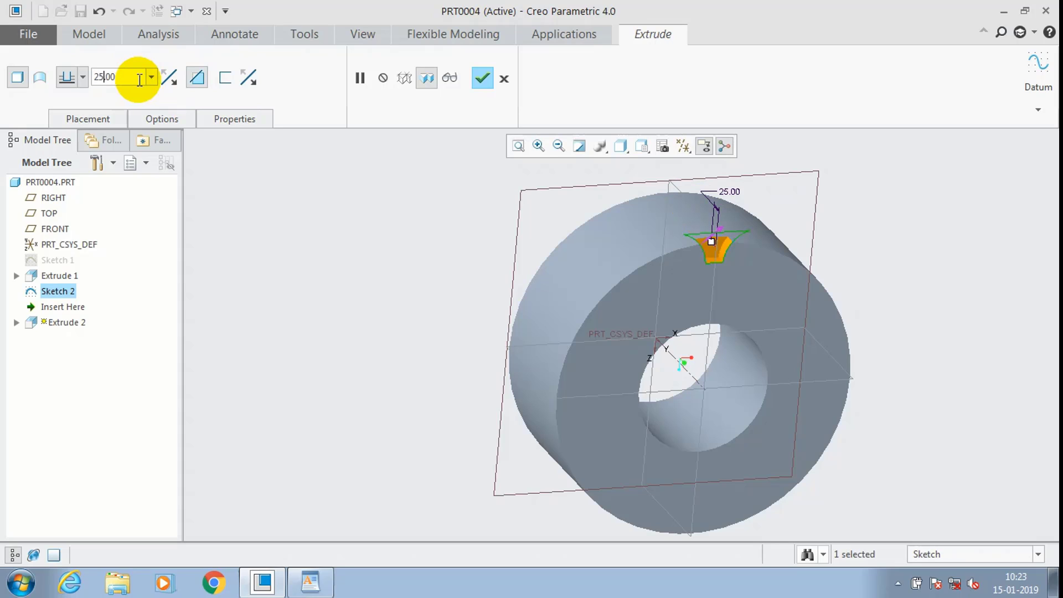
pyautogui.write('0')
pyautogui.press('Return')
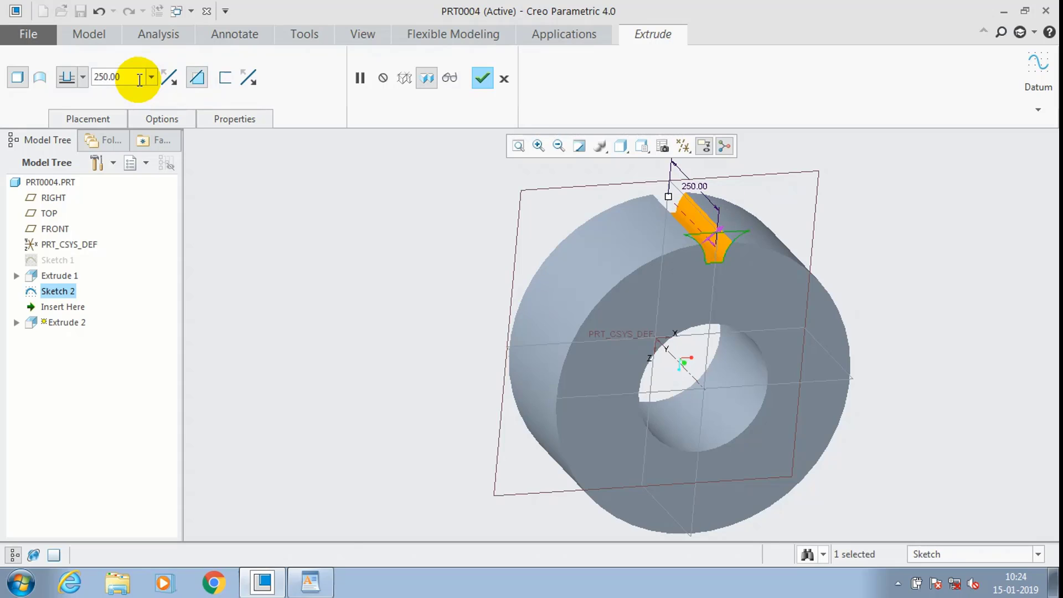
pyautogui.click(483, 80)
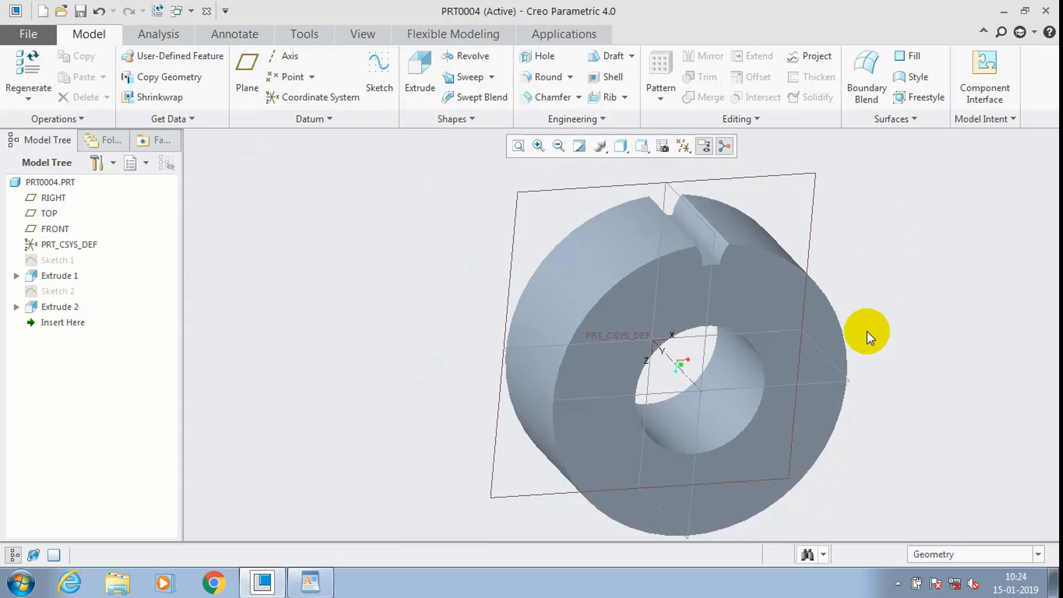
# Step: Set up an axis pattern of the notch cut around the ring's central axis
pyautogui.moveTo(867, 333); pyautogui.dragTo(905, 341, button='middle')
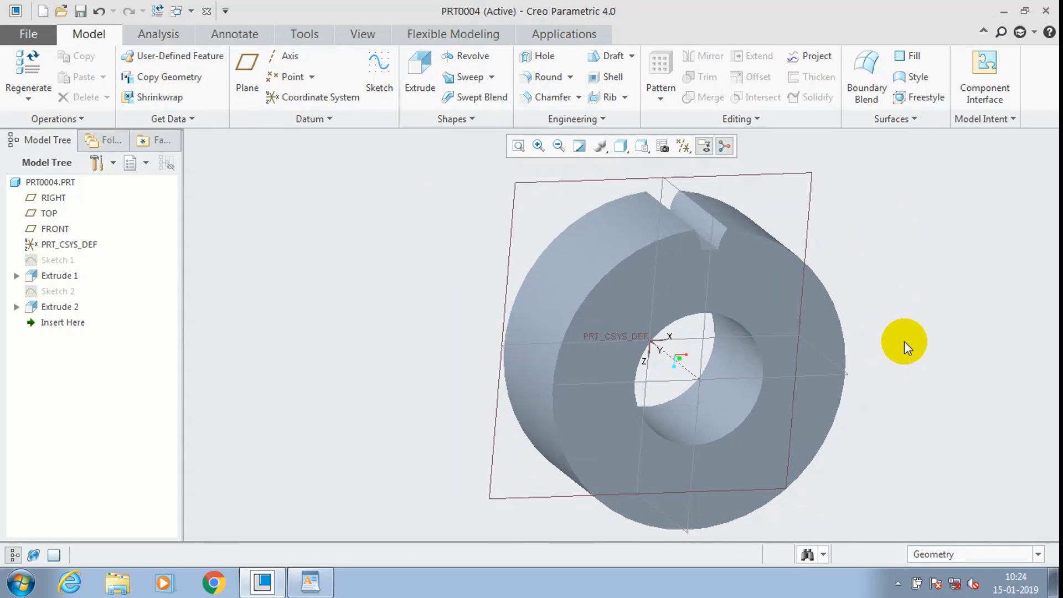
pyautogui.click(58, 307)
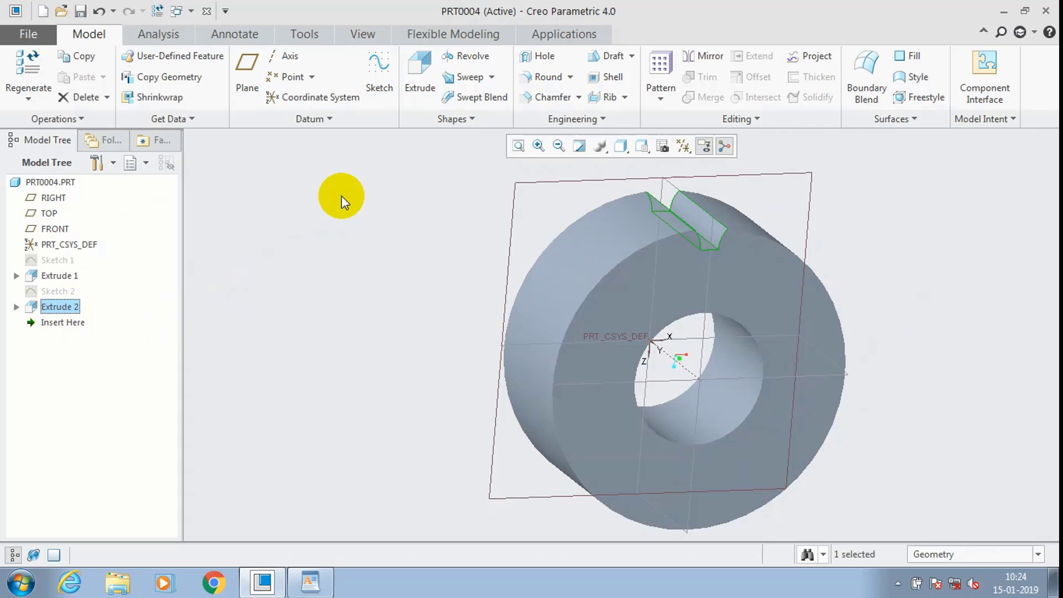
pyautogui.click(660, 94)
pyautogui.click(663, 113)
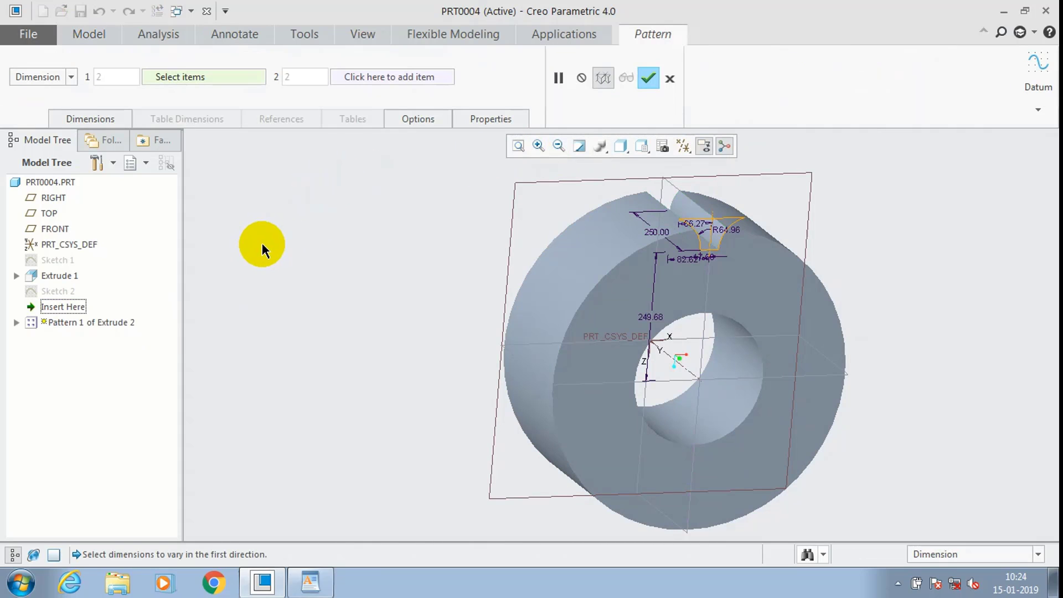
pyautogui.click(71, 77)
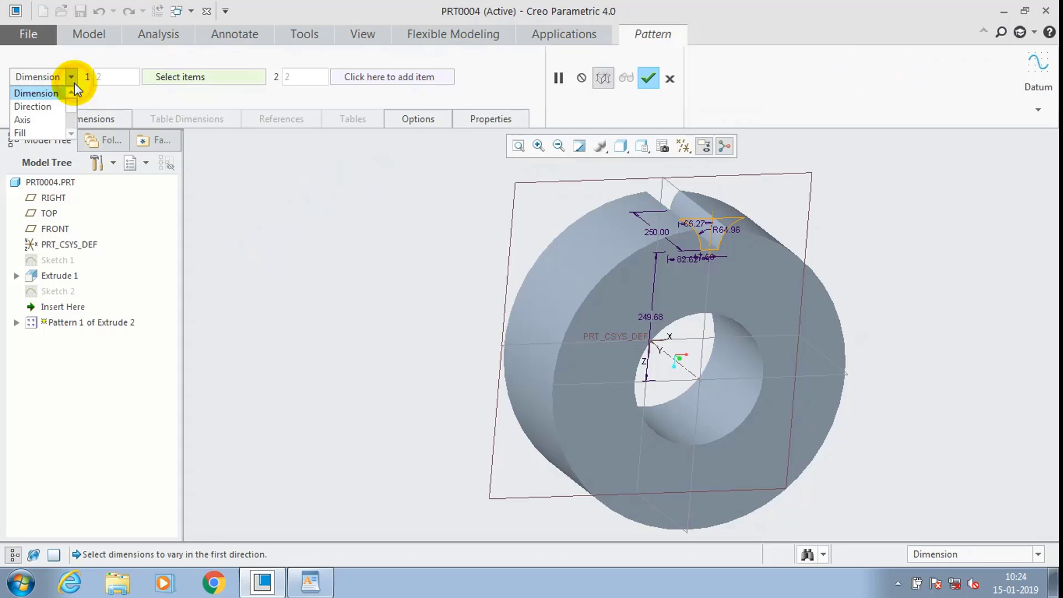
pyautogui.click(49, 118)
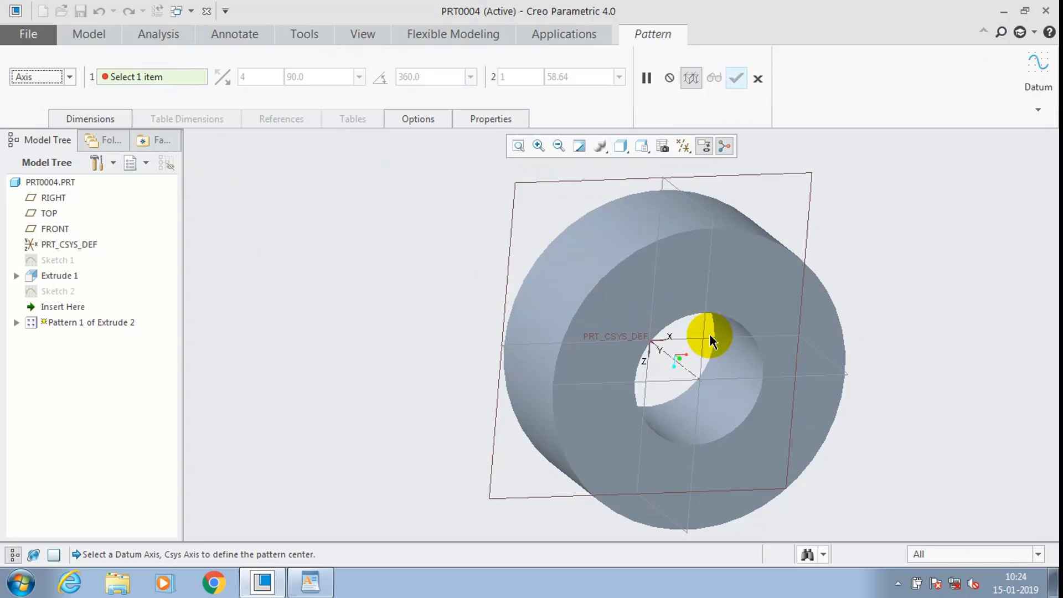
pyautogui.scroll(-3, 681, 407)
pyautogui.scroll(-2, 681, 408)
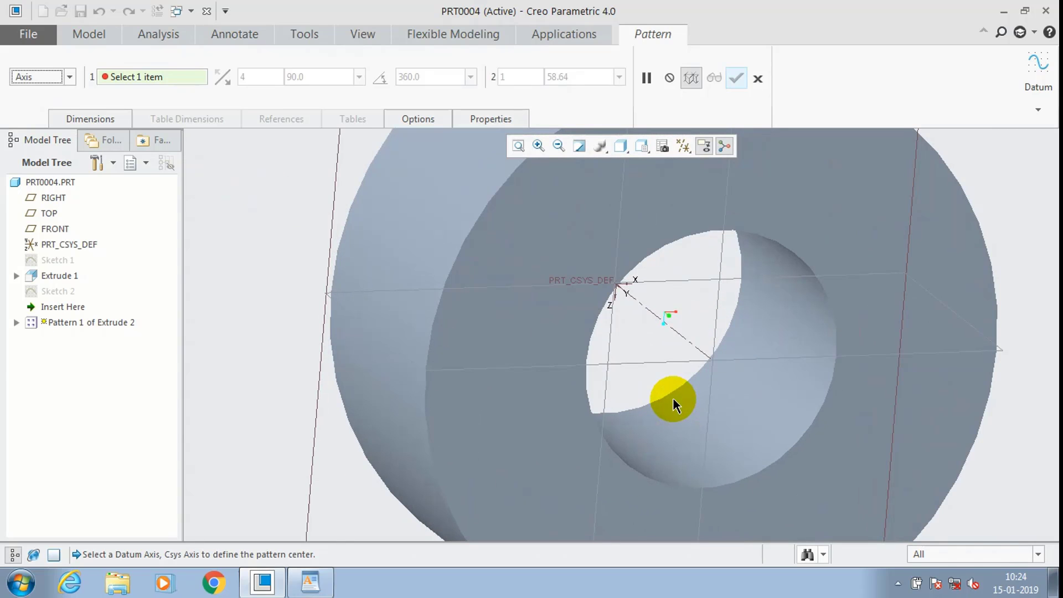
pyautogui.click(695, 349)
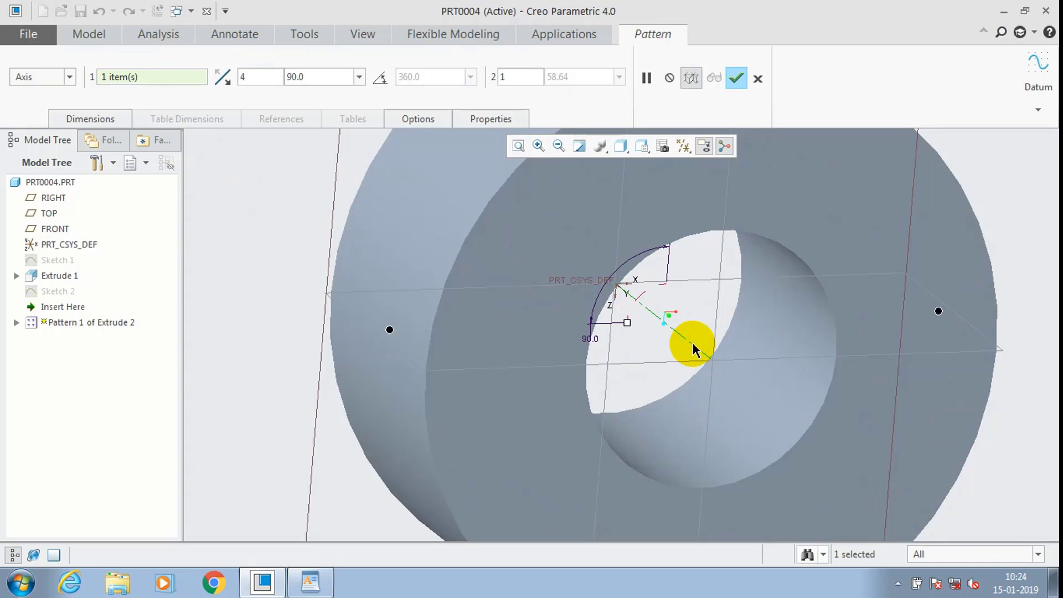
pyautogui.scroll(4, 626, 350)
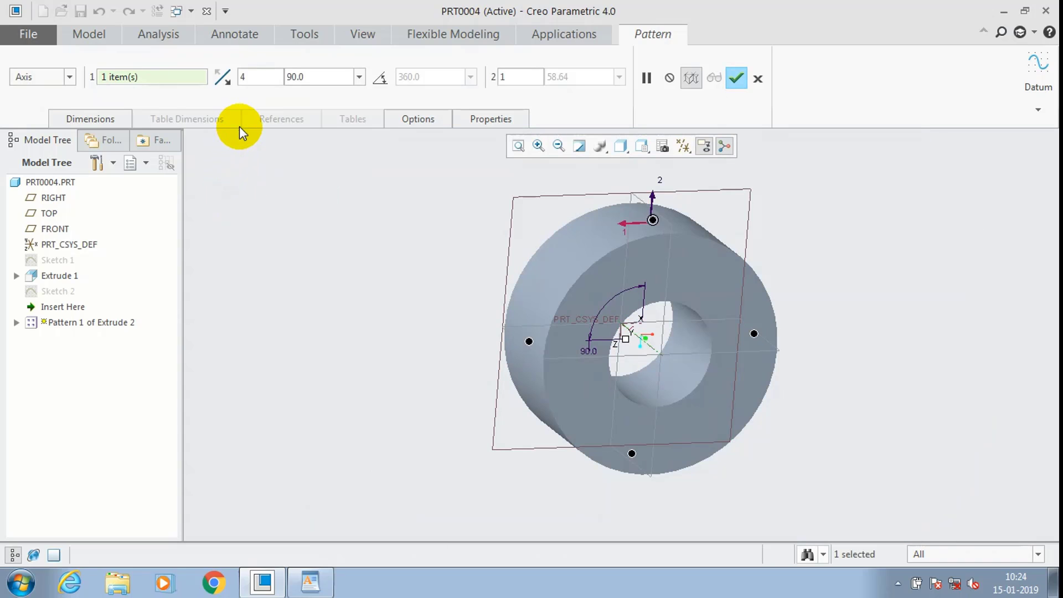
# Step: Set the axis pattern to 20 notches spaced 18 degrees apart and complete it
pyautogui.doubleClick(261, 77)
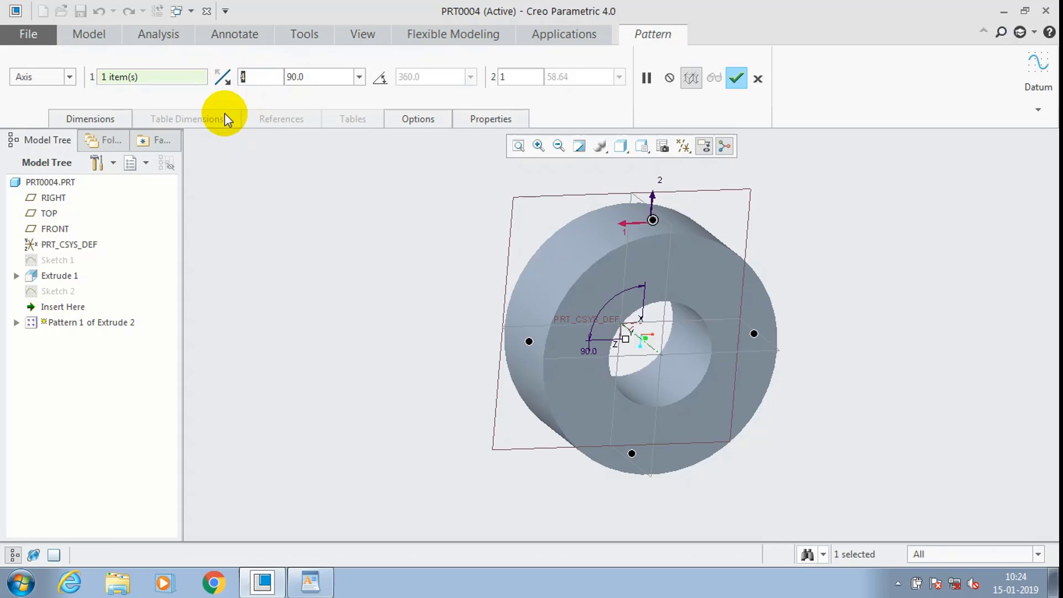
pyautogui.write('20')
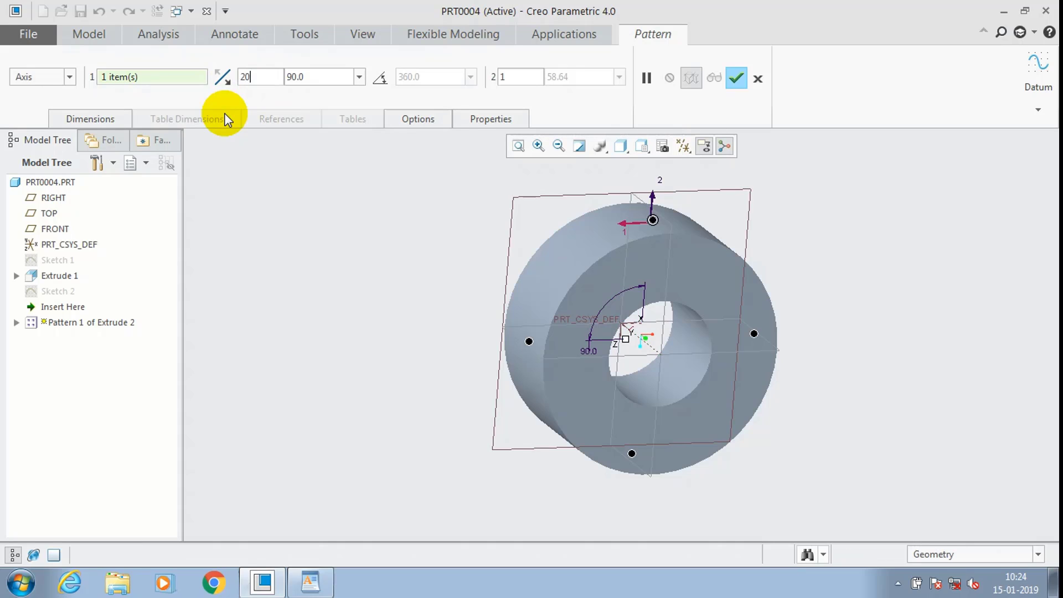
pyautogui.press('Return')
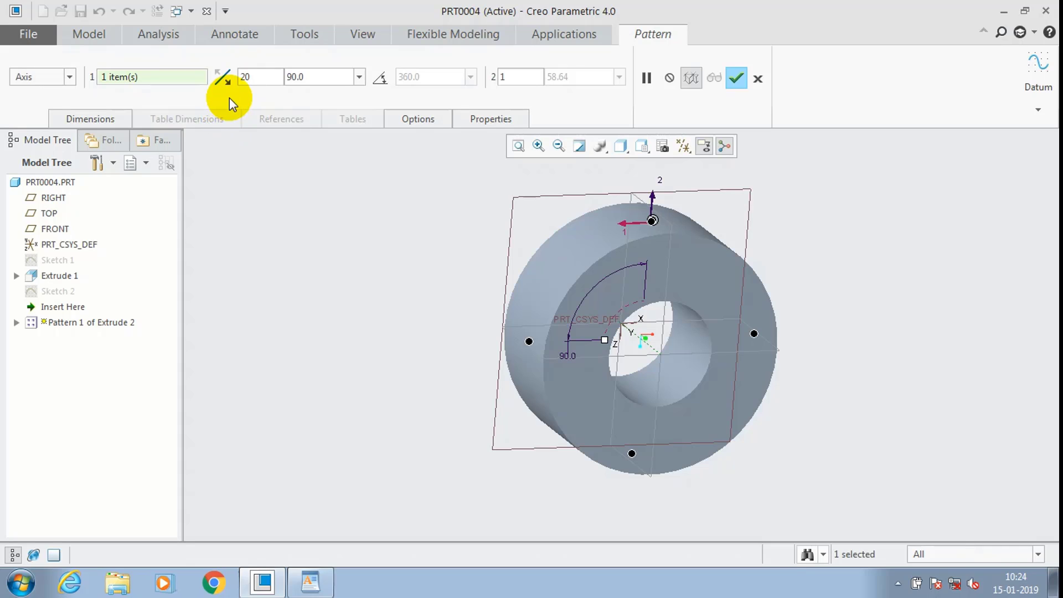
pyautogui.click(322, 80)
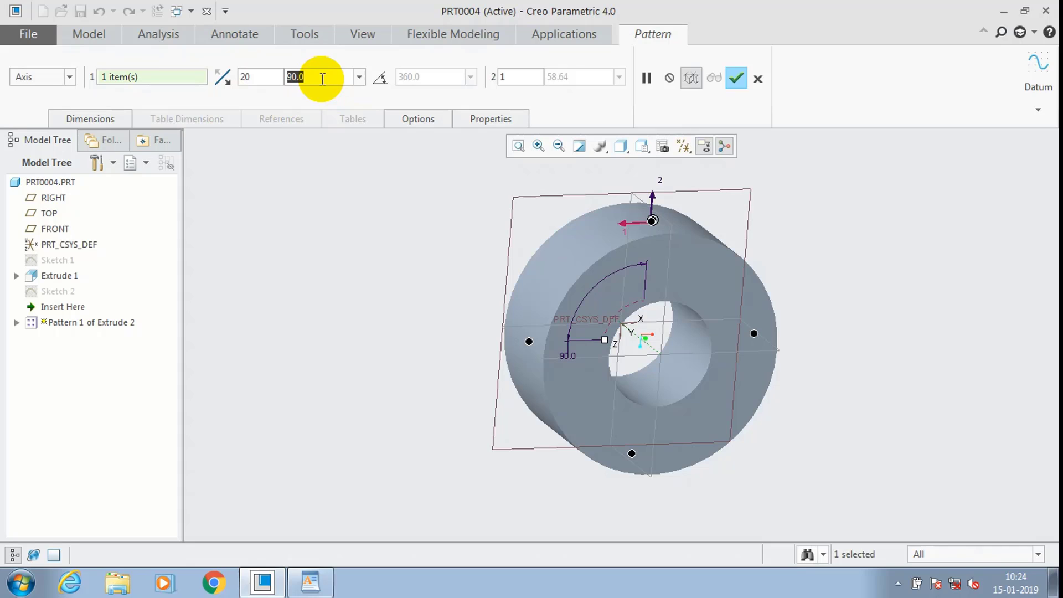
pyautogui.write('18')
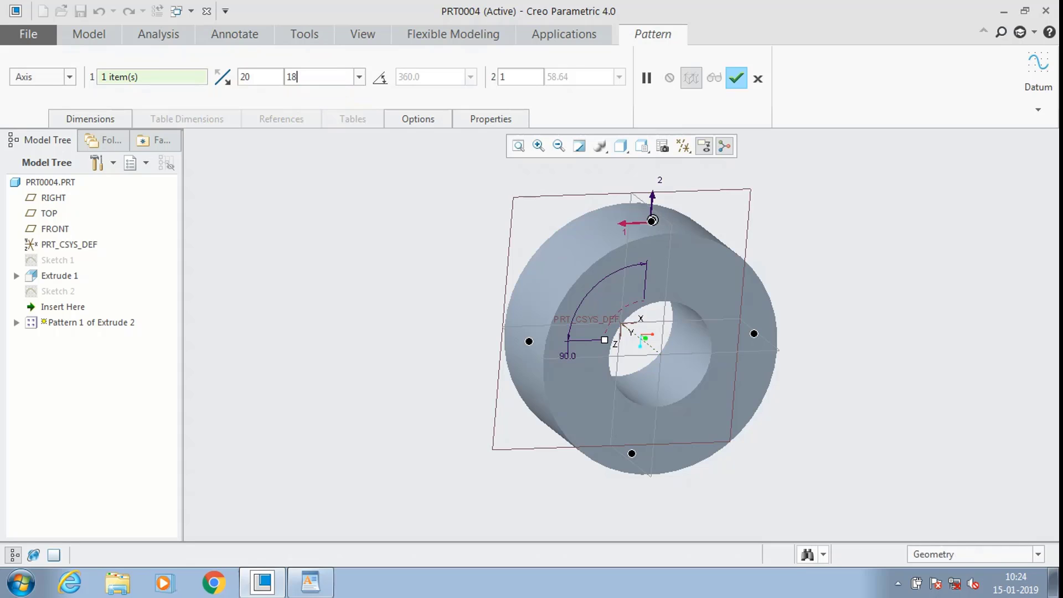
pyautogui.press('Return')
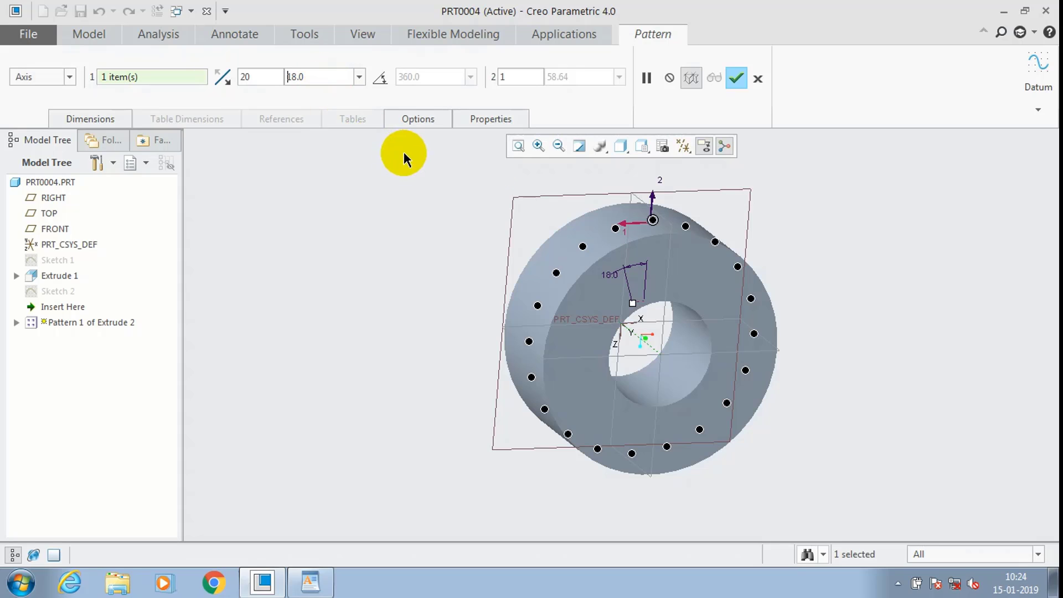
pyautogui.click(733, 79)
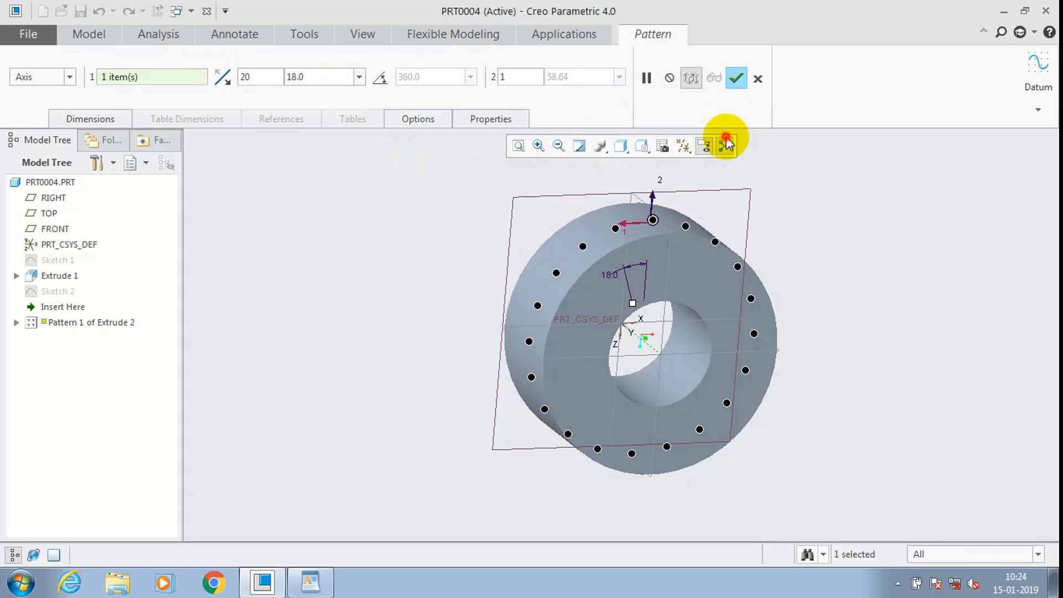
pyautogui.click(784, 252)
# Step: Apply an Auto Round with a radius of 5 to the gear's edges
pyautogui.scroll(-3, 785, 274)
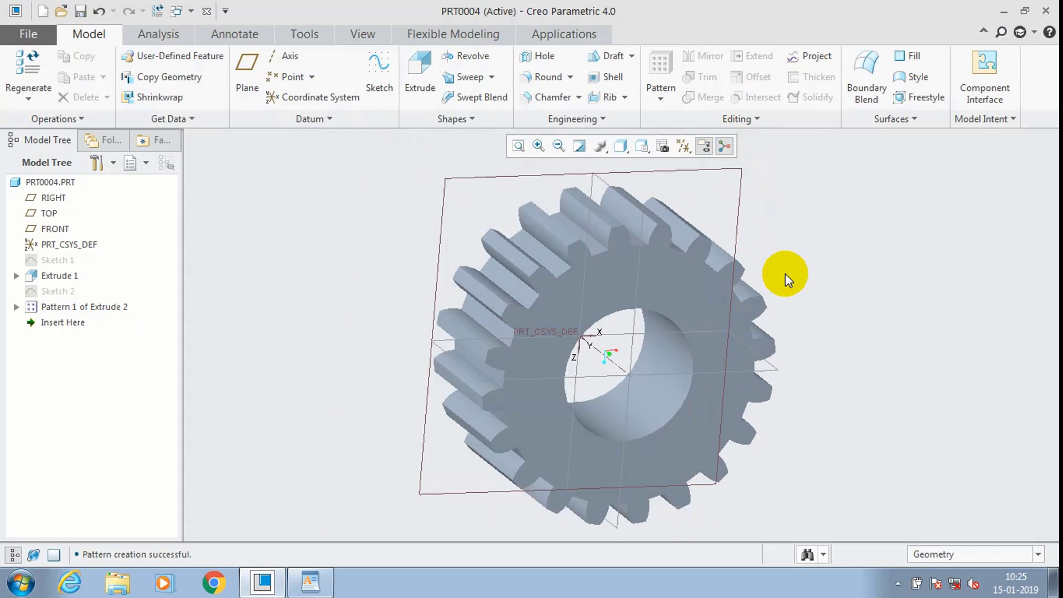
pyautogui.moveTo(818, 284)
pyautogui.mouseDown(button='middle')
pyautogui.moveTo(847, 261)
pyautogui.moveTo(787, 244)
pyautogui.moveTo(799, 251)
pyautogui.moveTo(815, 212)
pyautogui.mouseUp(button='middle')
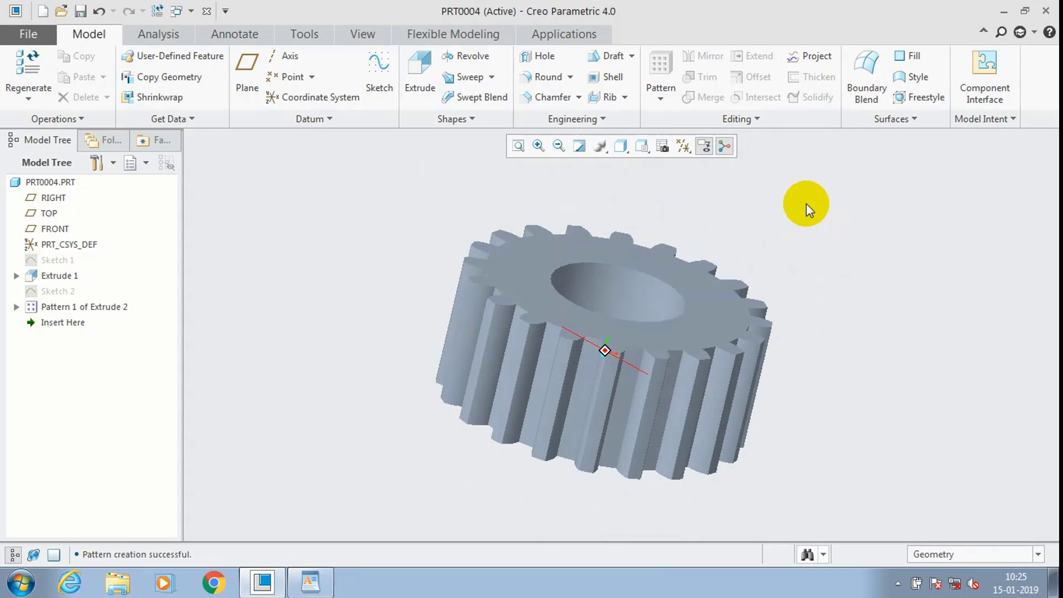
pyautogui.hotkey('ctrl', 'd')
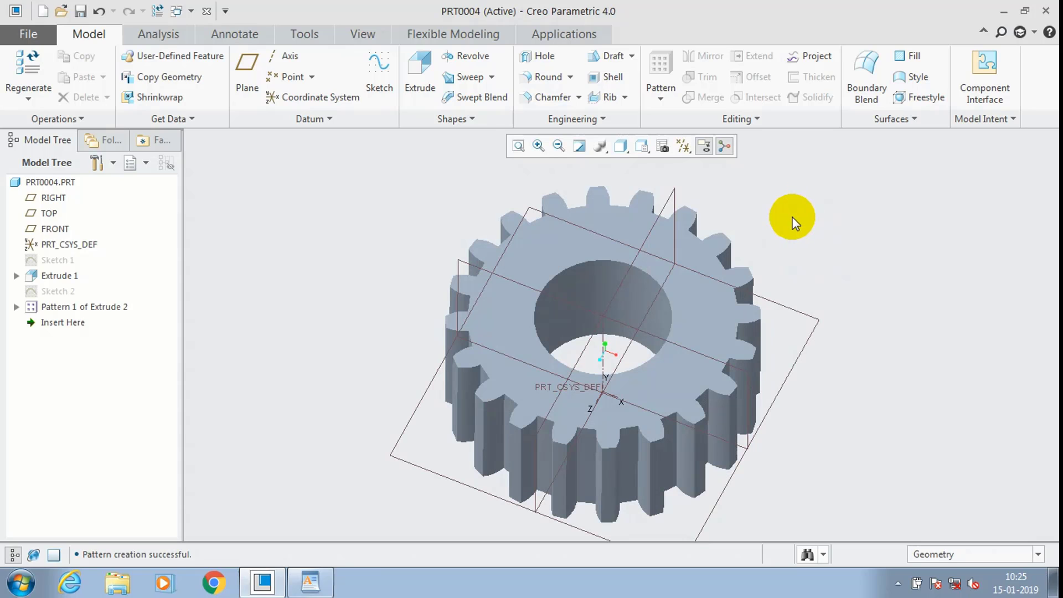
pyautogui.click(569, 77)
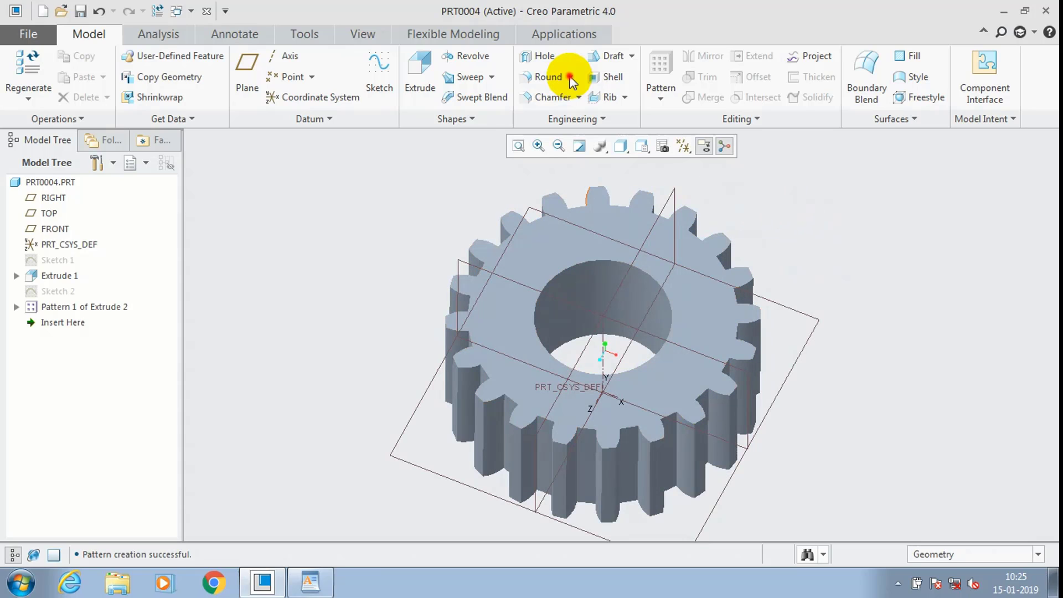
pyautogui.click(548, 109)
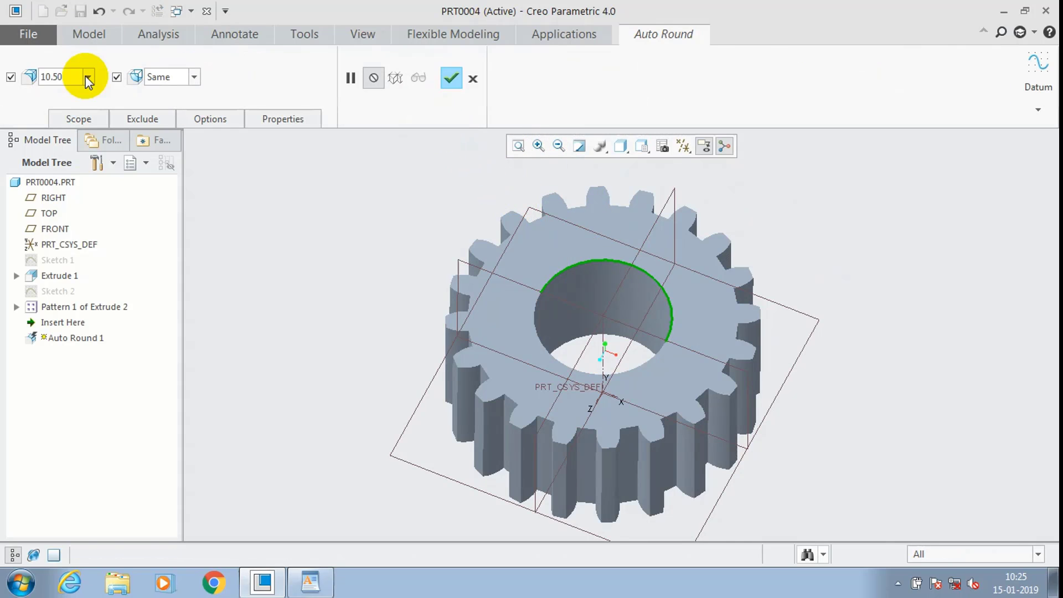
pyautogui.doubleClick(83, 76)
pyautogui.write('5')
pyautogui.press('Return')
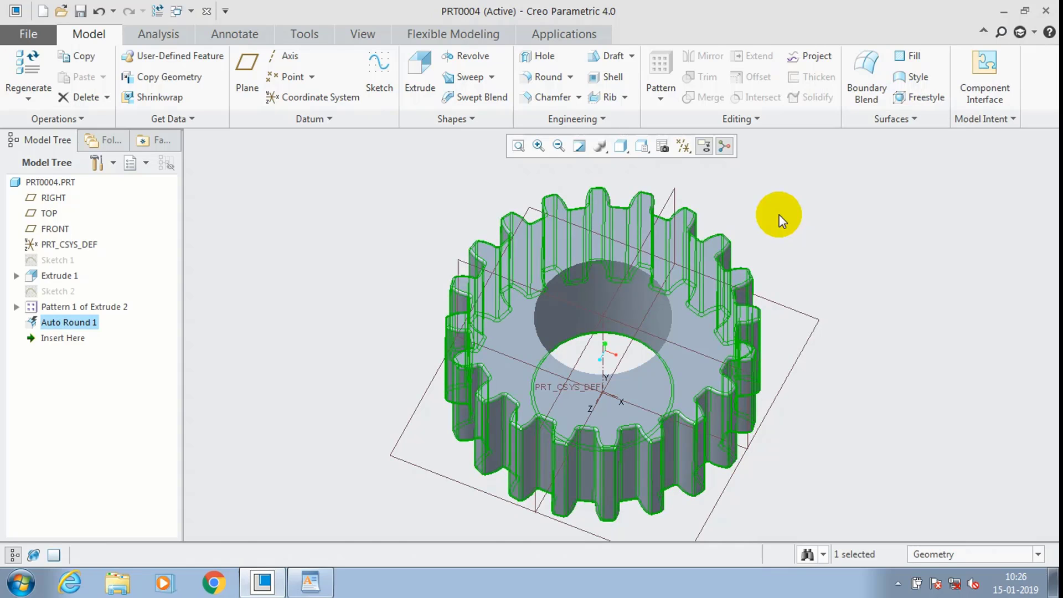
# Step: Delete the notch pattern together with its cut from the model
pyautogui.click(821, 274)
pyautogui.moveTo(809, 332); pyautogui.dragTo(854, 267, button='middle')
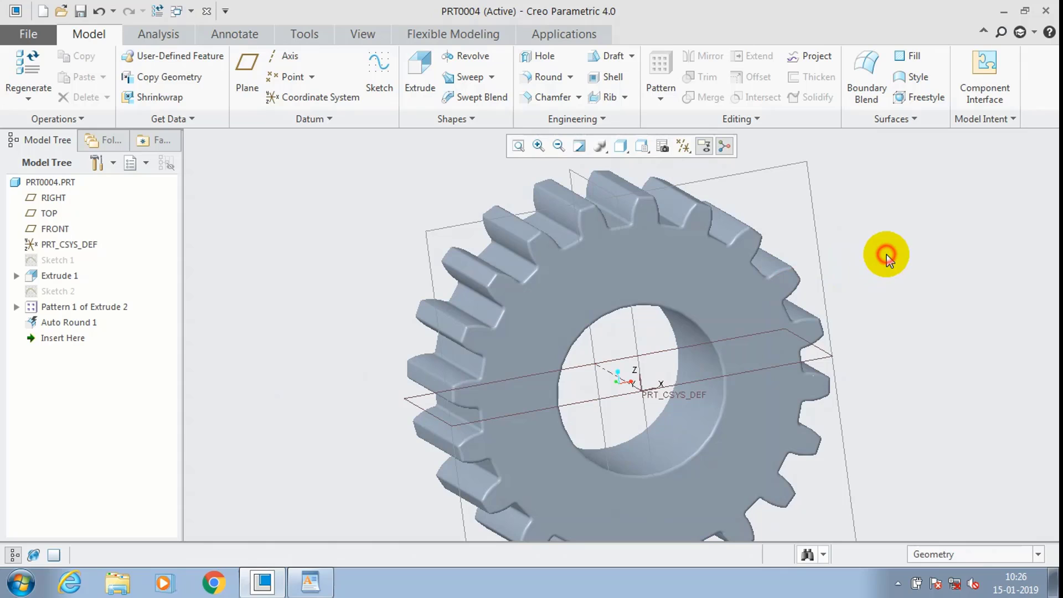
pyautogui.scroll(-3, 886, 260)
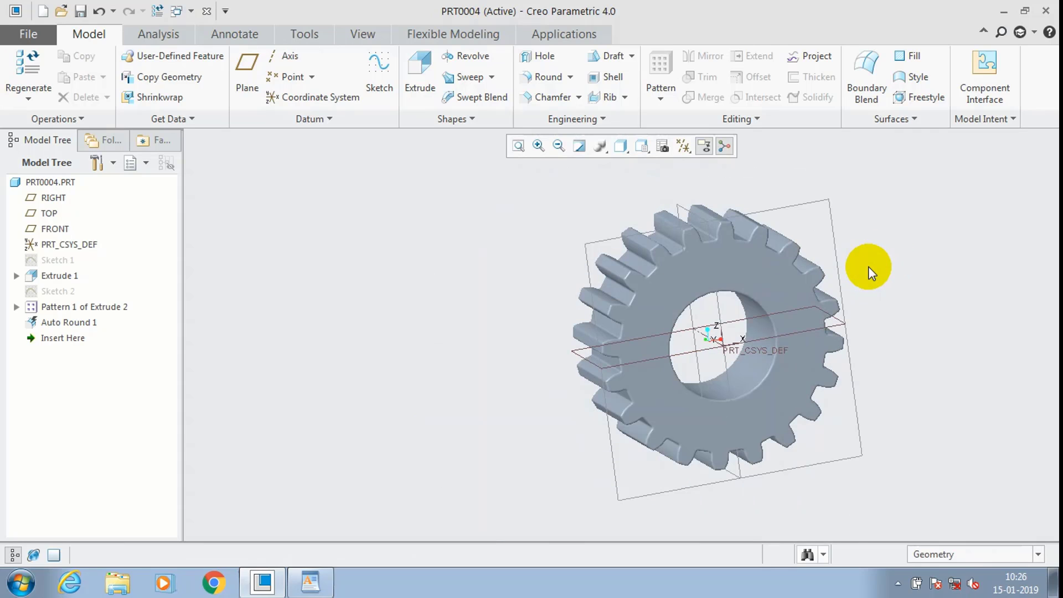
pyautogui.click(68, 322)
pyautogui.click(67, 310)
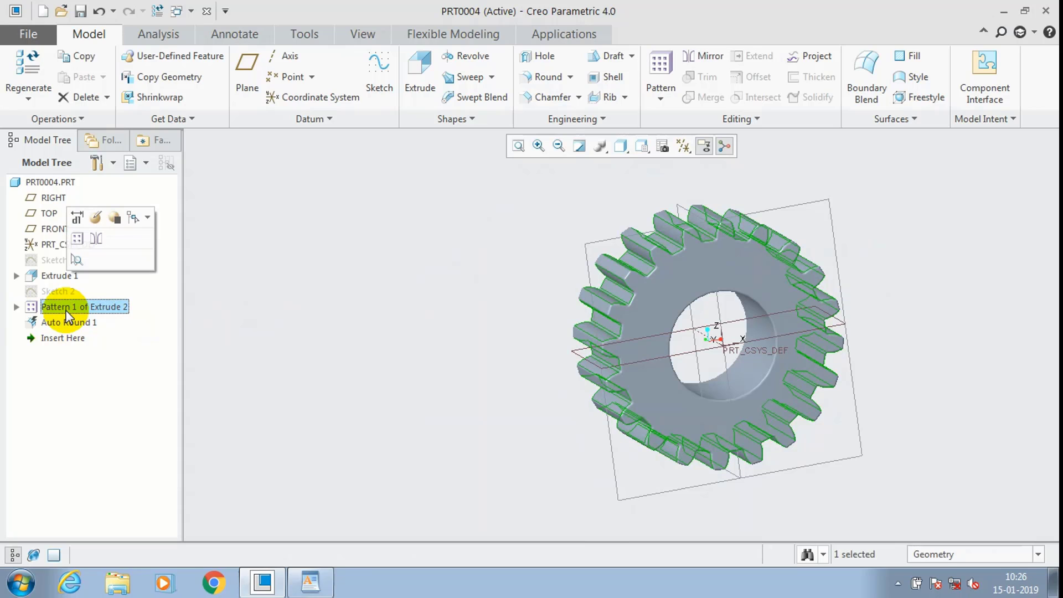
pyautogui.rightClick(65, 309)
pyautogui.click(114, 399)
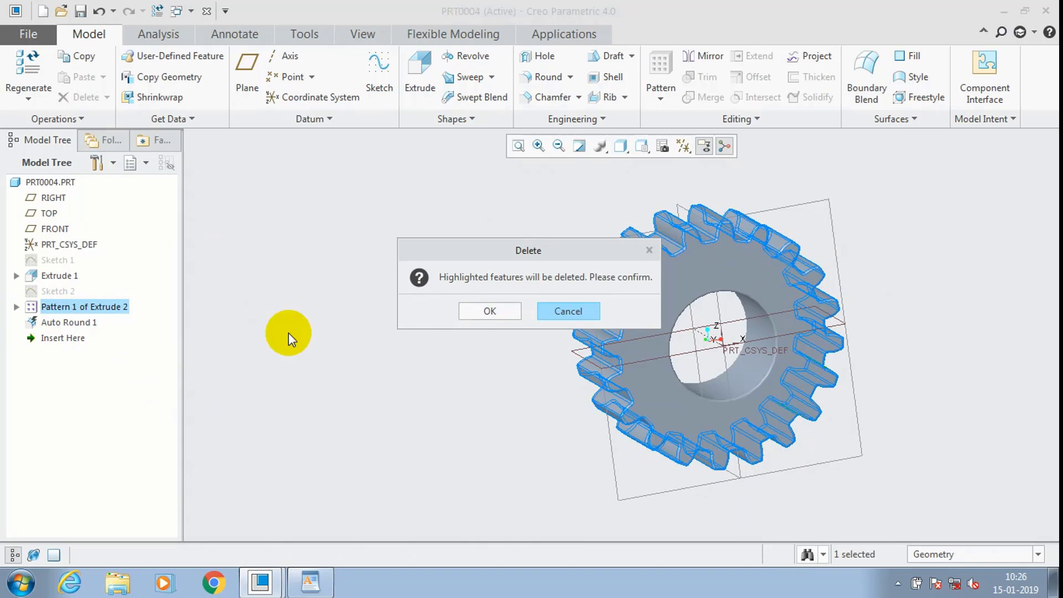
pyautogui.click(476, 310)
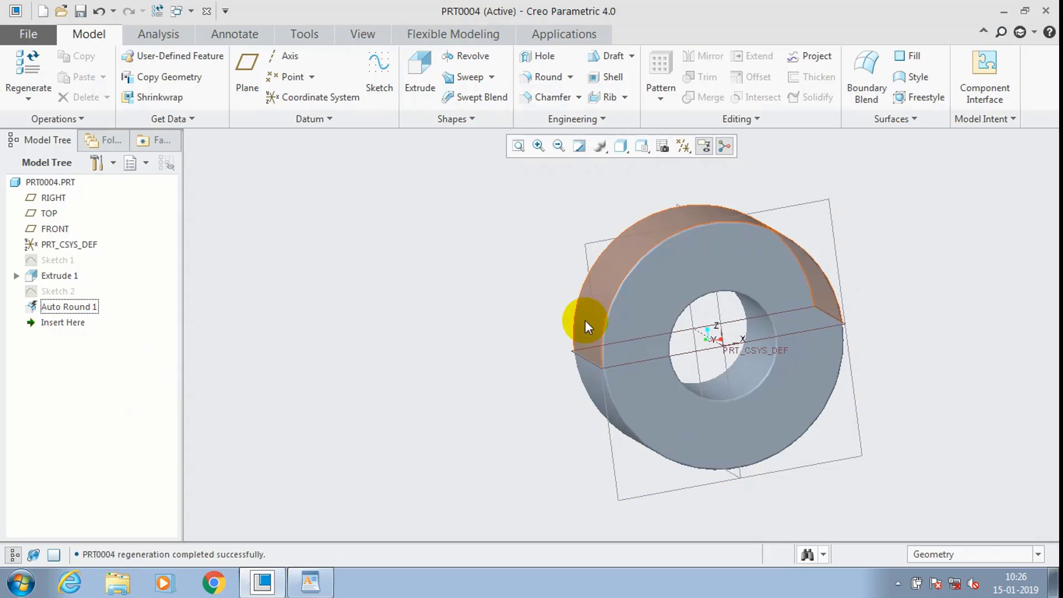
# Step: Start a new sketch on the ring's flat end face, oriented by the RIGHT plane, and view it straight on
pyautogui.moveTo(773, 318); pyautogui.dragTo(829, 280, button='middle')
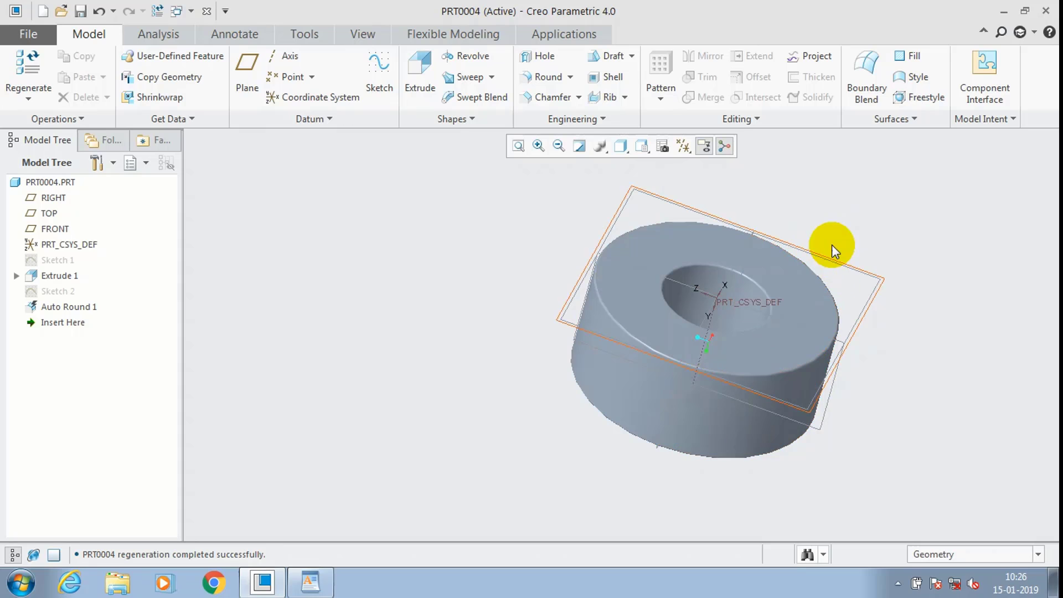
pyautogui.scroll(-3, 807, 227)
pyautogui.click(378, 78)
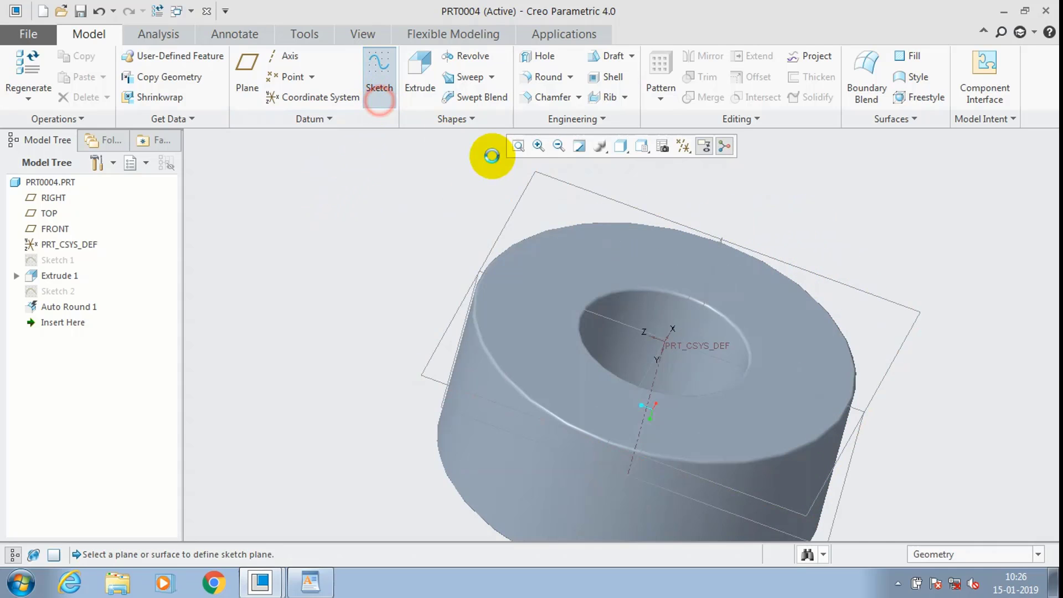
pyautogui.click(586, 243)
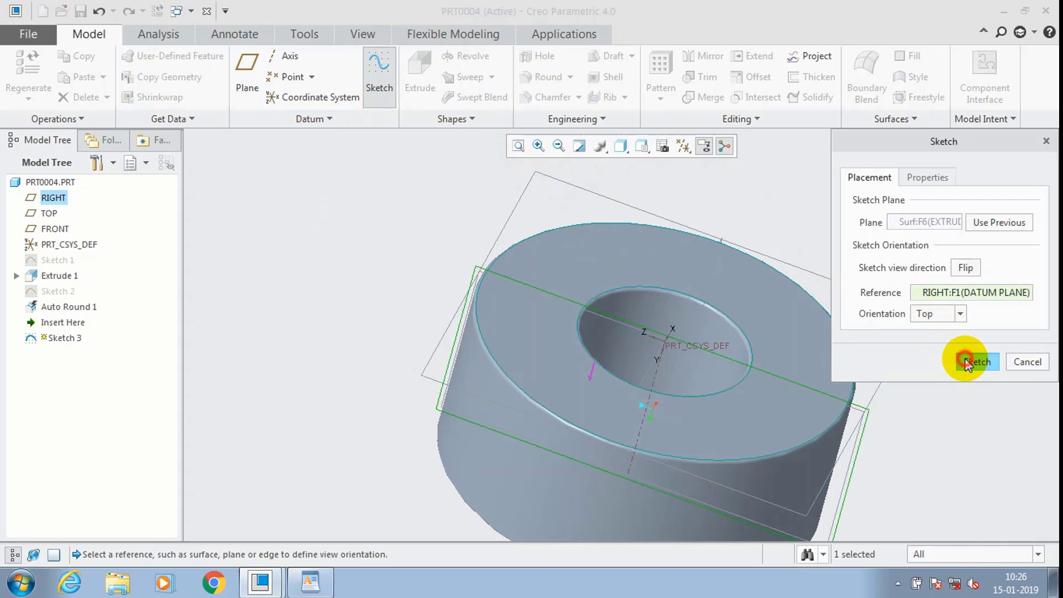
pyautogui.click(968, 357)
pyautogui.click(683, 146)
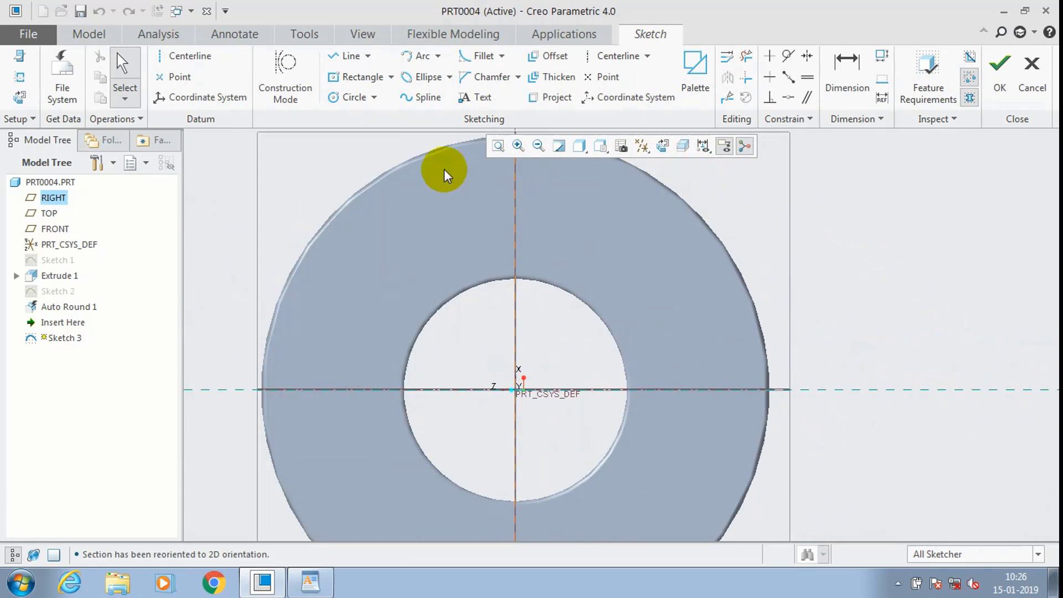
# Step: Draw a small circle about 17.2 in diameter on the face between the bore and the outer edge, and finish the sketch
pyautogui.click(353, 98)
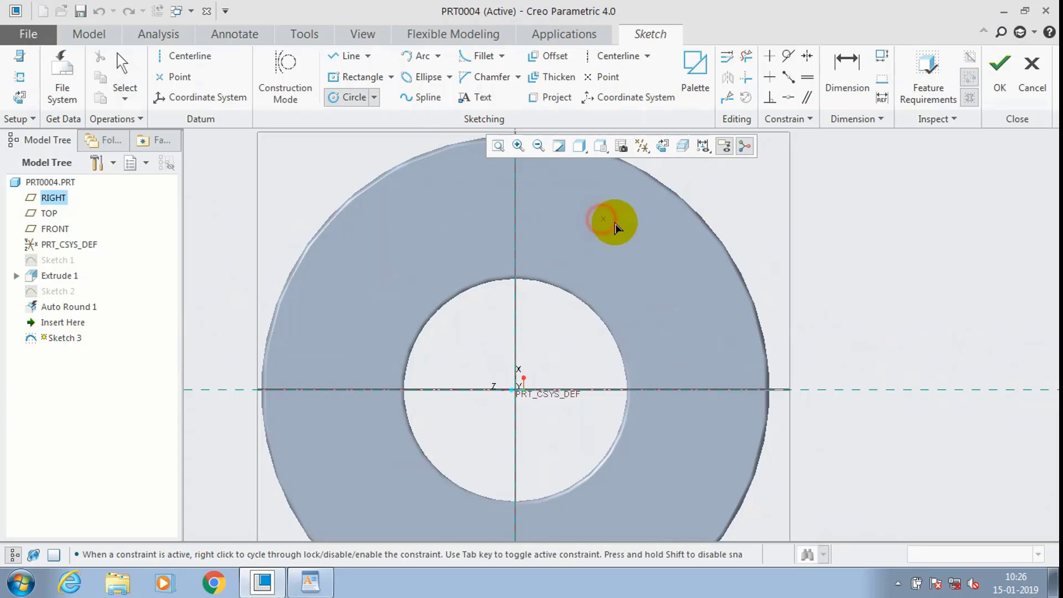
pyautogui.scroll(-3, 622, 226)
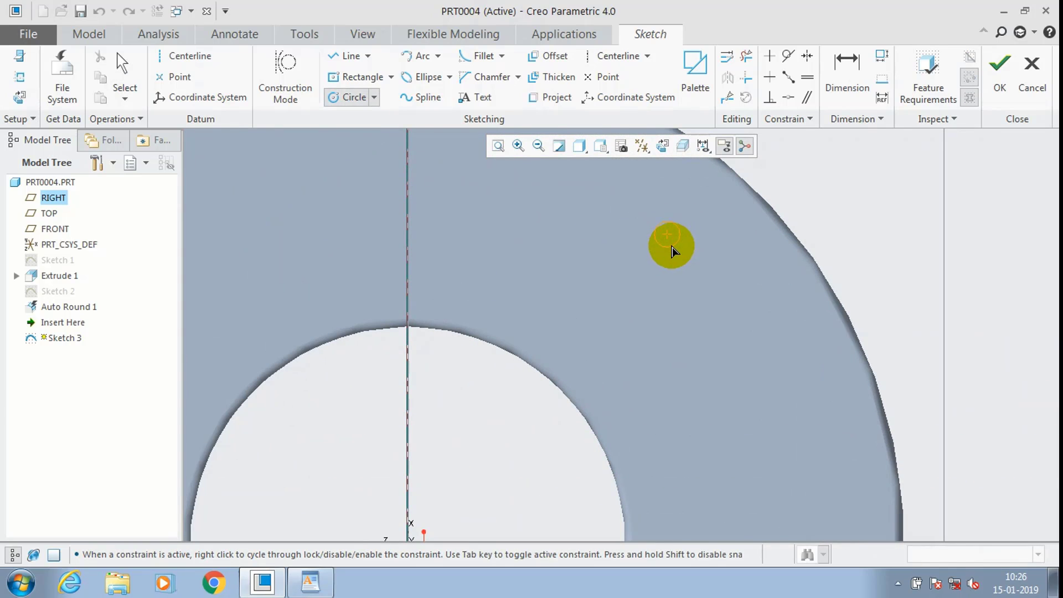
pyautogui.click(672, 252)
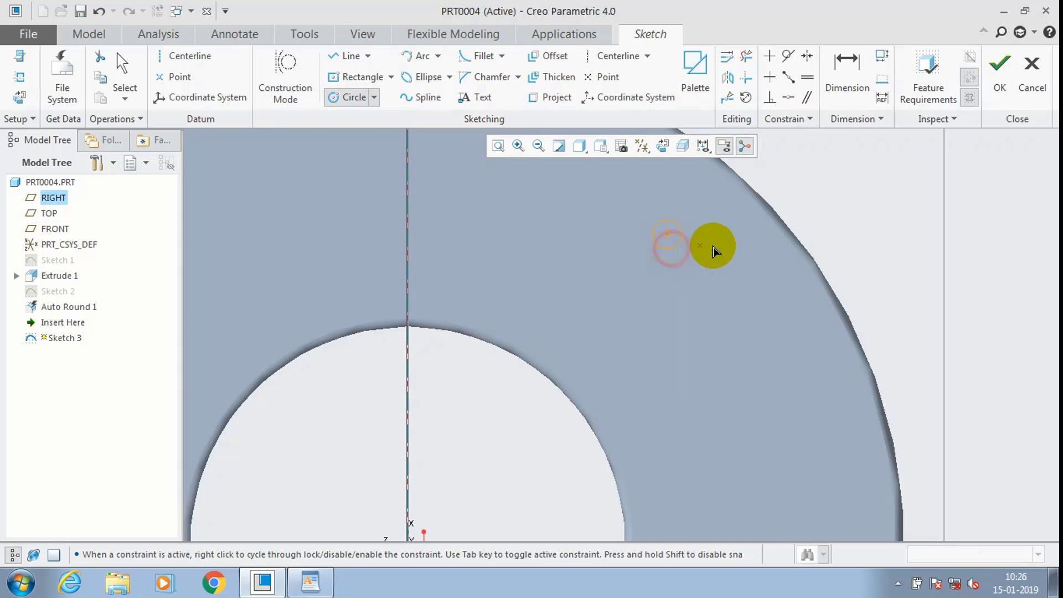
pyautogui.click(996, 65)
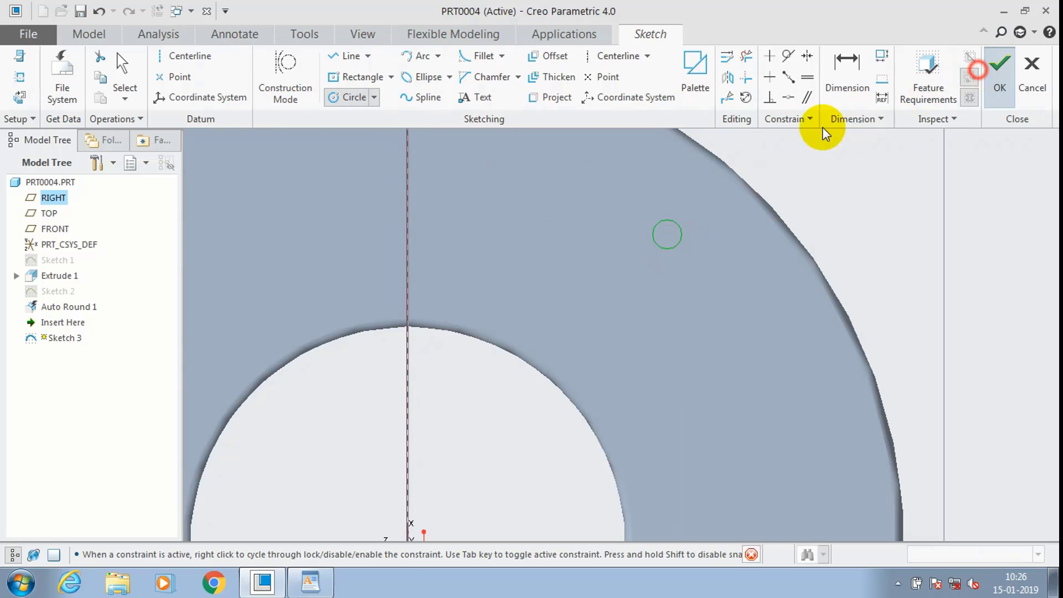
# Step: Extrude the small circle into the ring as a material-removing cut 219.85 deep
pyautogui.click(420, 76)
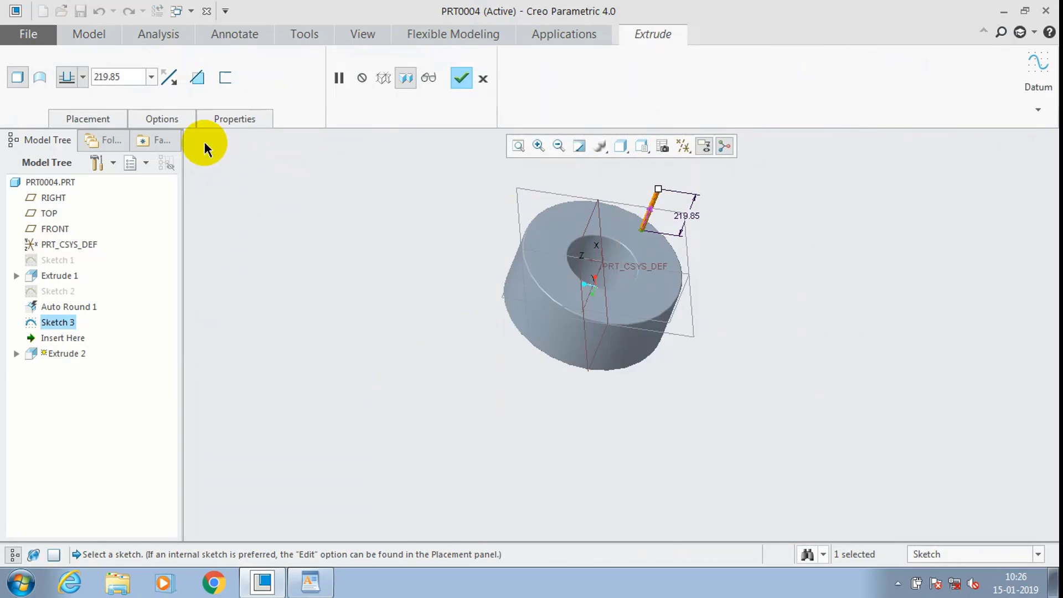
pyautogui.click(197, 78)
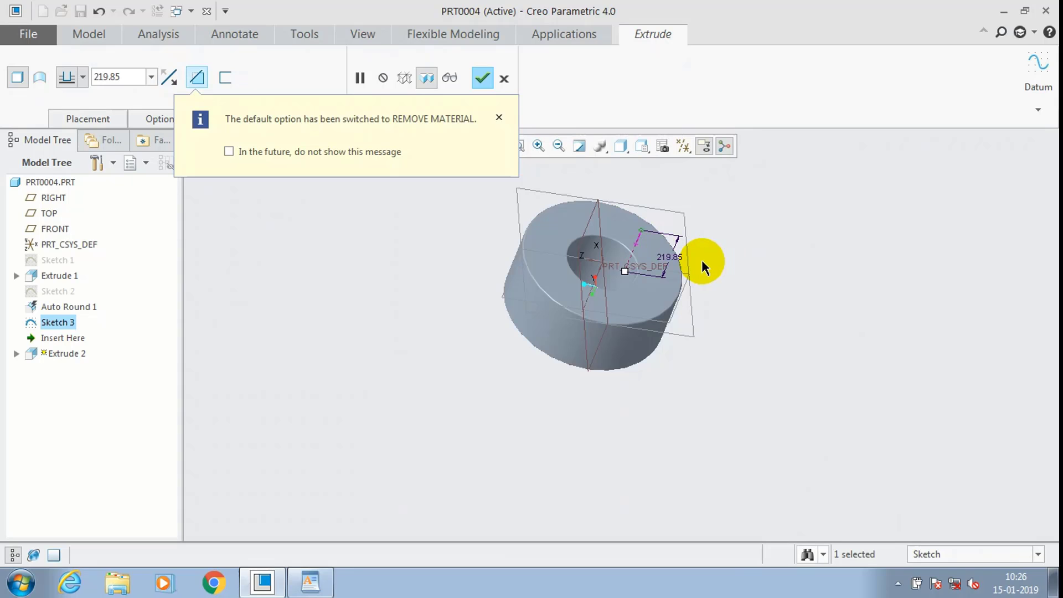
pyautogui.scroll(-4, 700, 260)
pyautogui.scroll(2, 562, 211)
pyautogui.scroll(-4, 558, 196)
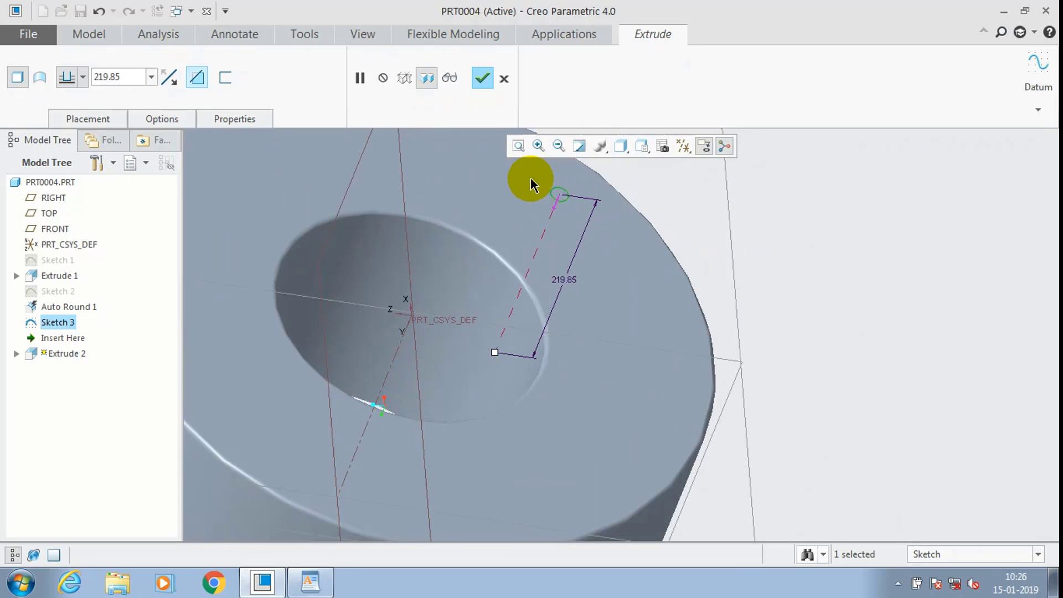
pyautogui.scroll(3, 514, 191)
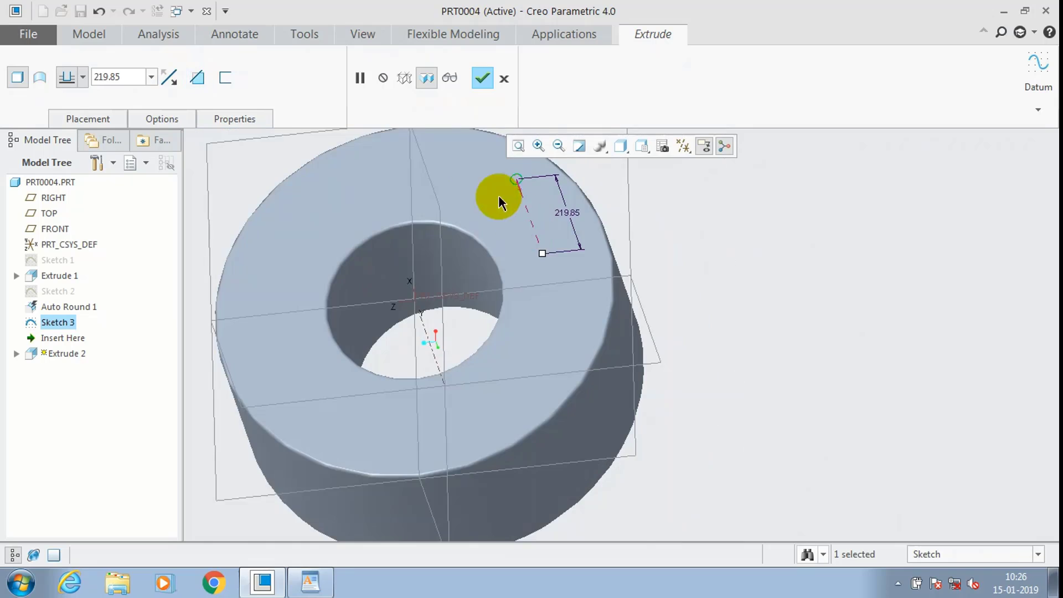
pyautogui.scroll(-2, 466, 164)
pyautogui.click(200, 84)
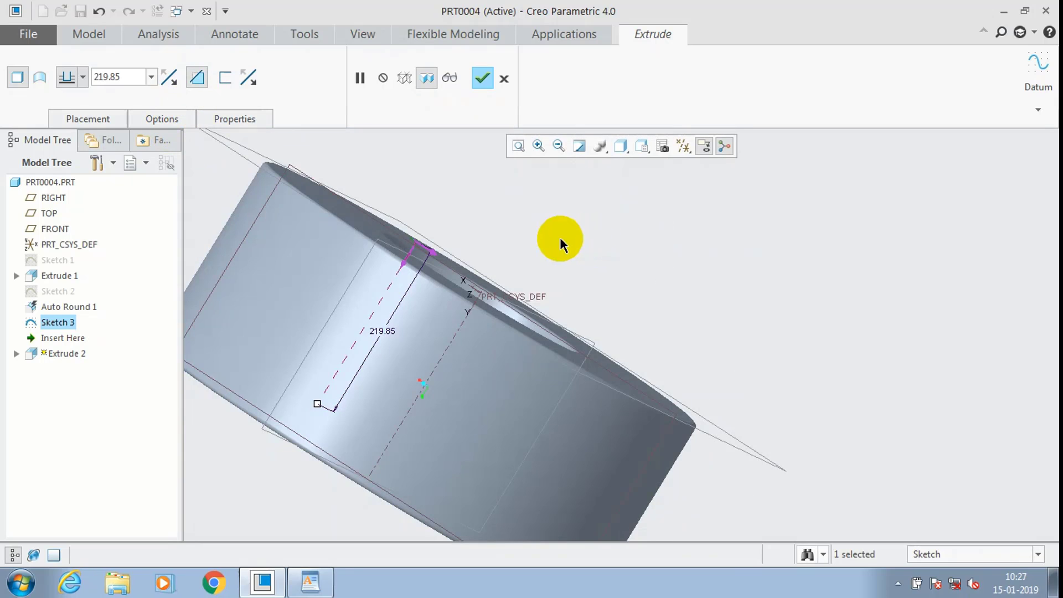
pyautogui.moveTo(549, 246); pyautogui.dragTo(485, 261, button='middle')
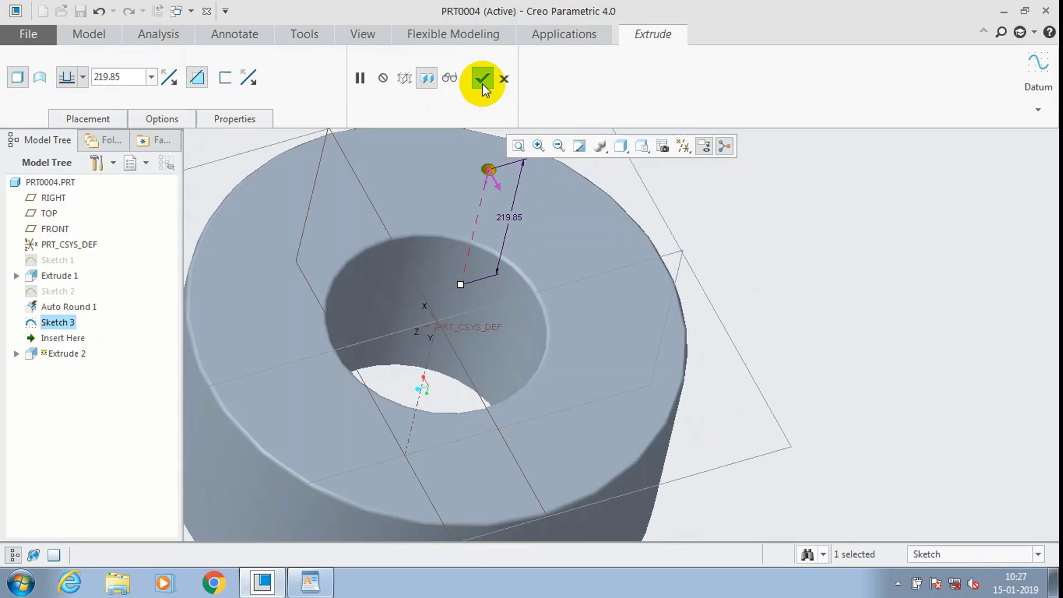
pyautogui.click(483, 84)
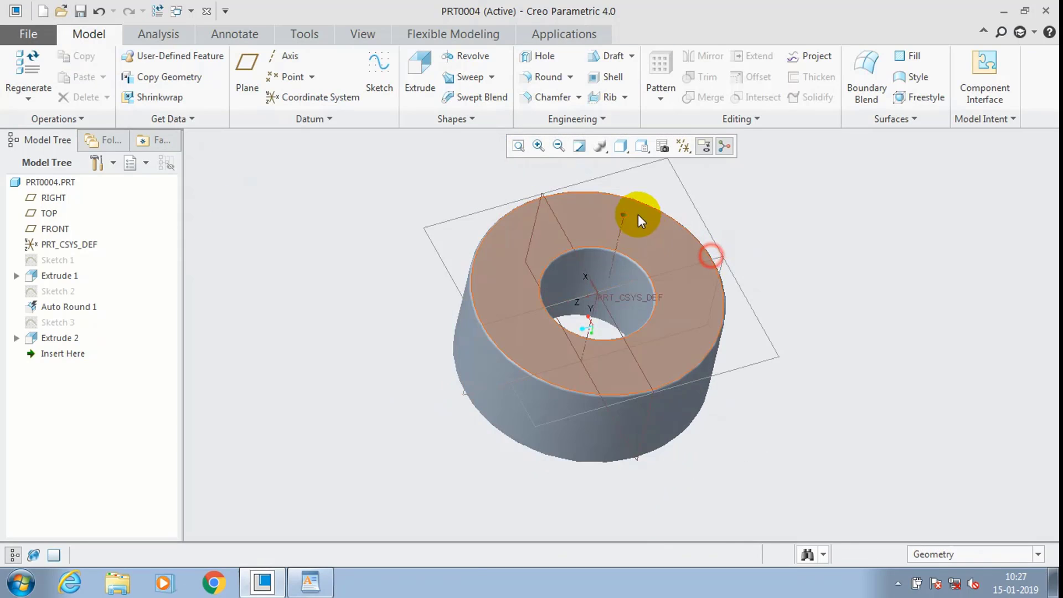
# Step: Apply a blue appearance to the inner surfaces of the small hole
pyautogui.scroll(5, 636, 210)
pyautogui.scroll(2, 630, 217)
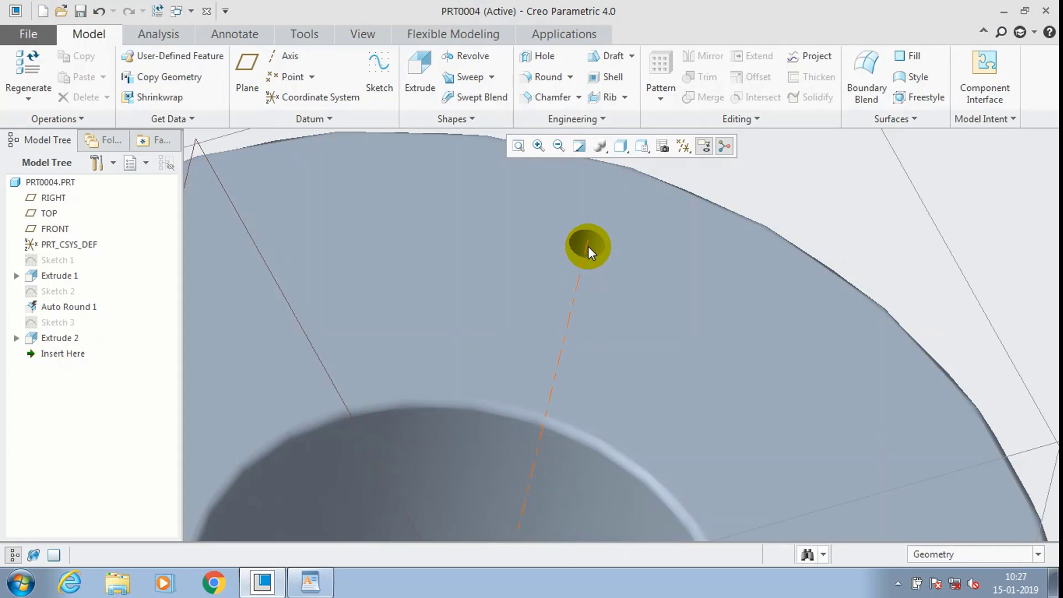
pyautogui.click(588, 246)
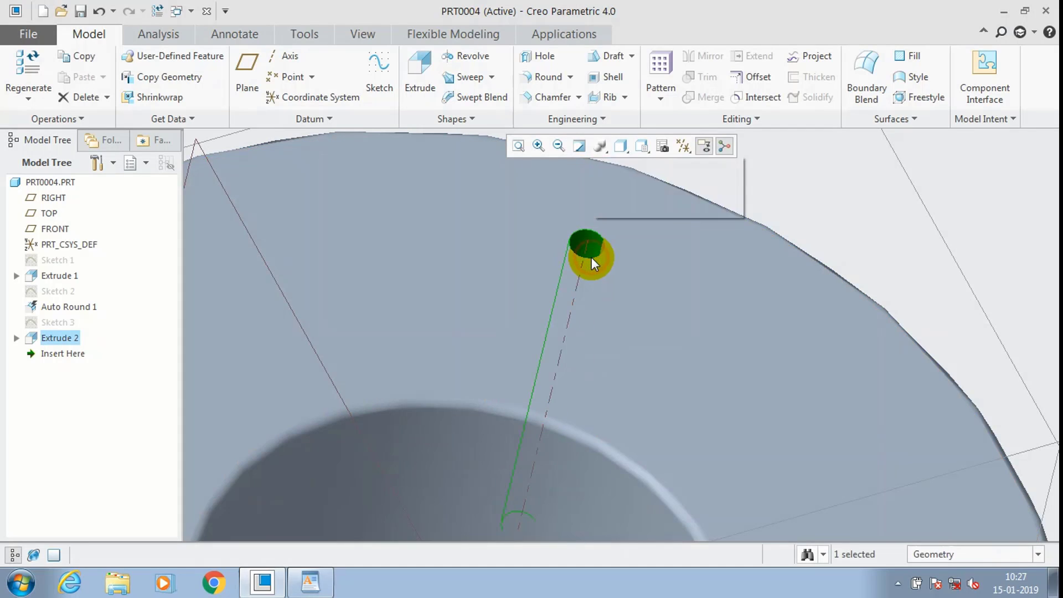
pyautogui.moveTo(592, 257); pyautogui.dragTo(588, 286, button='middle')
pyautogui.keyDown('ctrl'); pyautogui.click(574, 270); pyautogui.keyUp('ctrl')
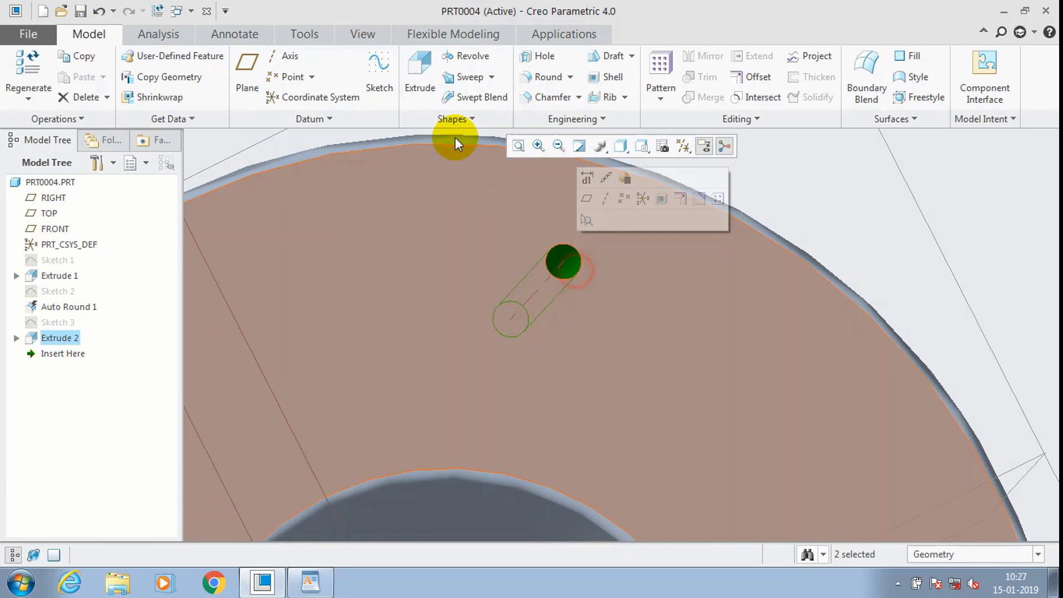
pyautogui.click(363, 32)
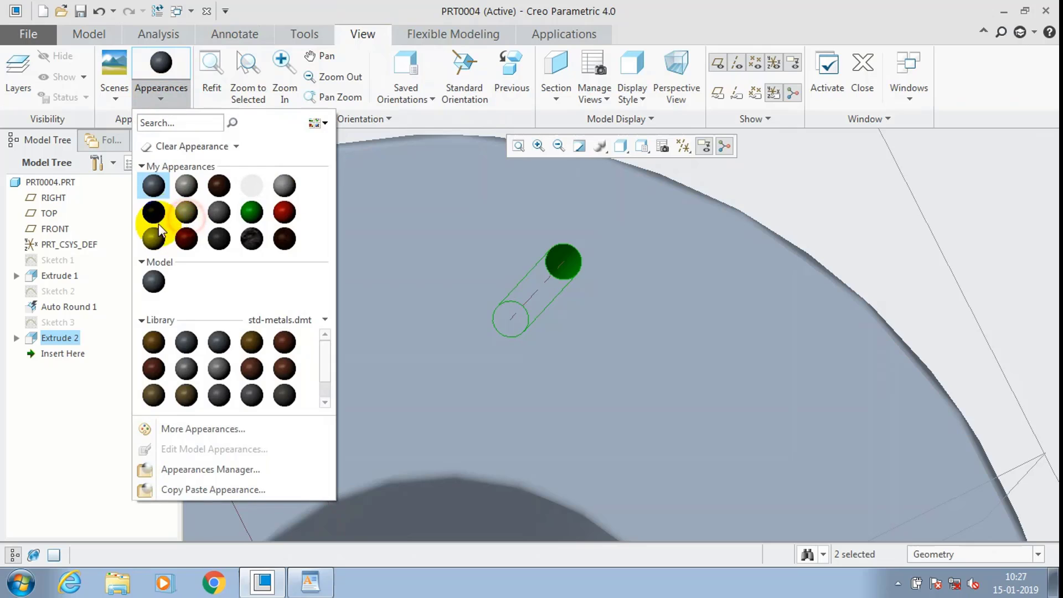
pyautogui.click(154, 215)
pyautogui.scroll(-3, 889, 238)
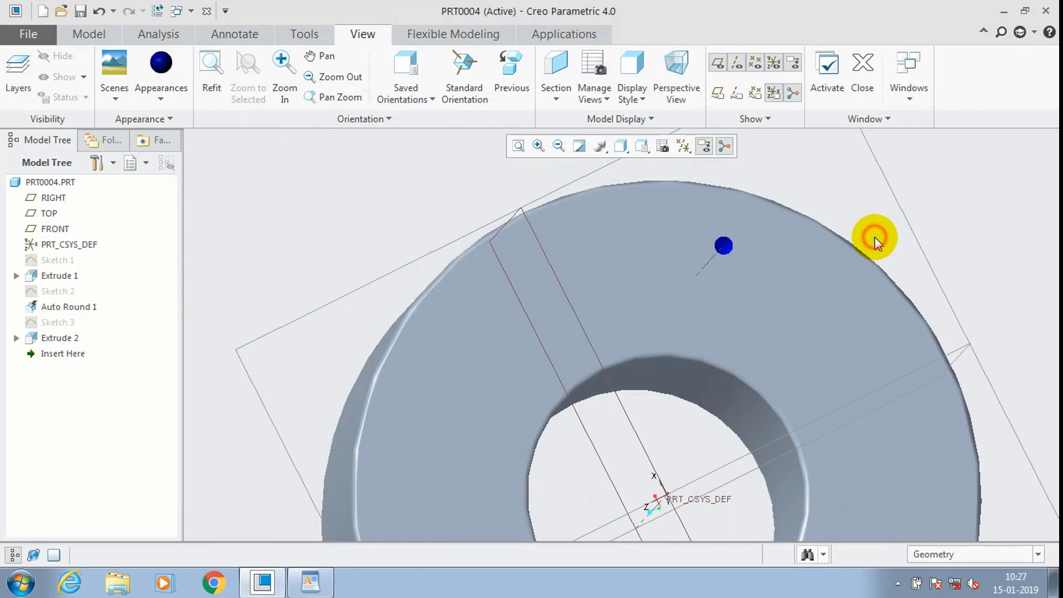
pyautogui.moveTo(875, 237); pyautogui.dragTo(921, 256, button='middle')
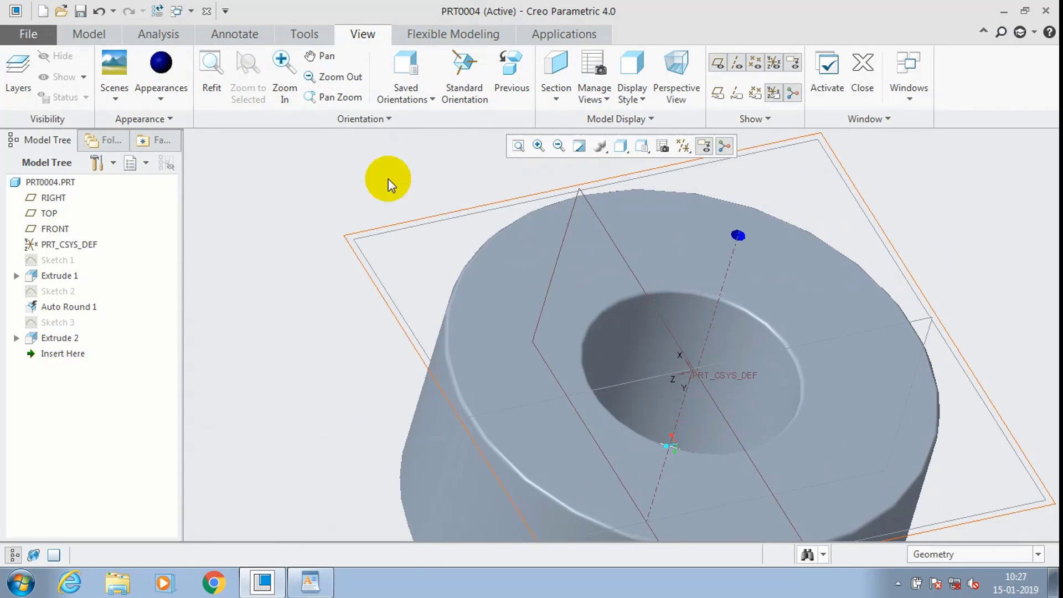
# Step: Start a pattern of the small hole cut and set its type to Fill
pyautogui.click(89, 34)
pyautogui.scroll(-2, 371, 254)
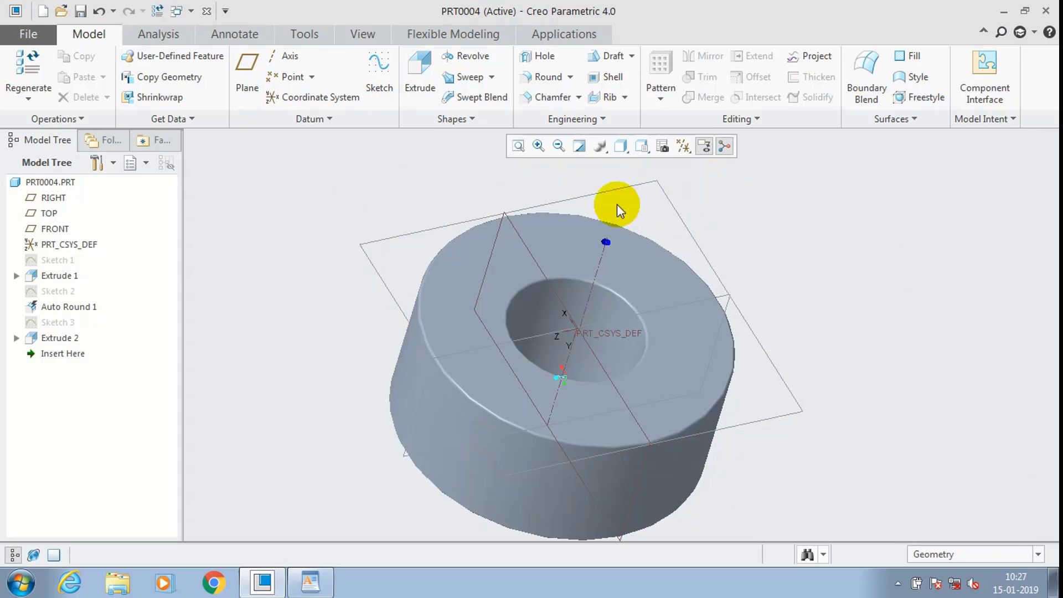
pyautogui.click(60, 338)
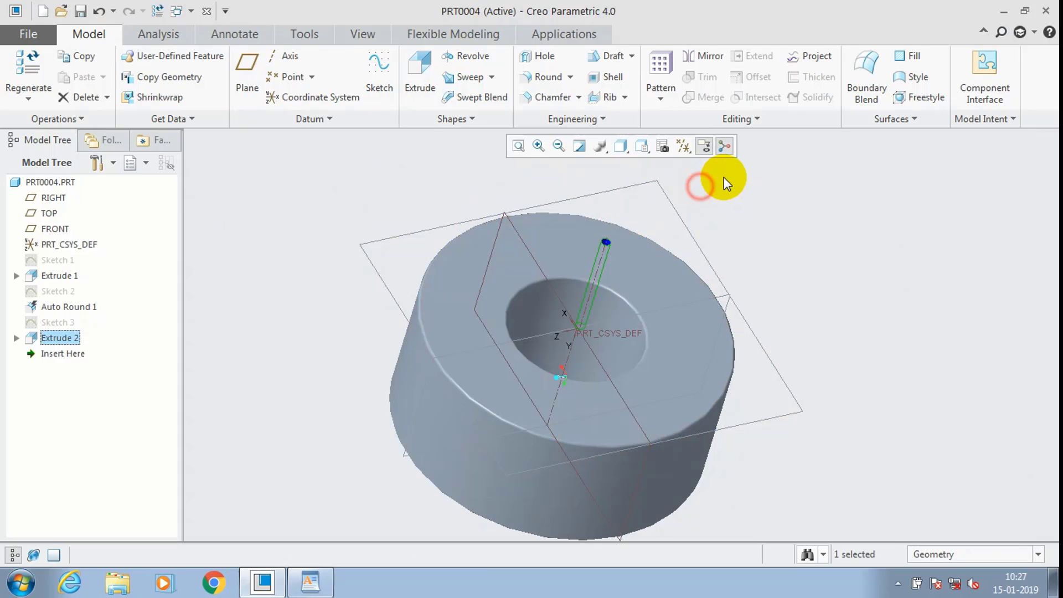
pyautogui.click(647, 101)
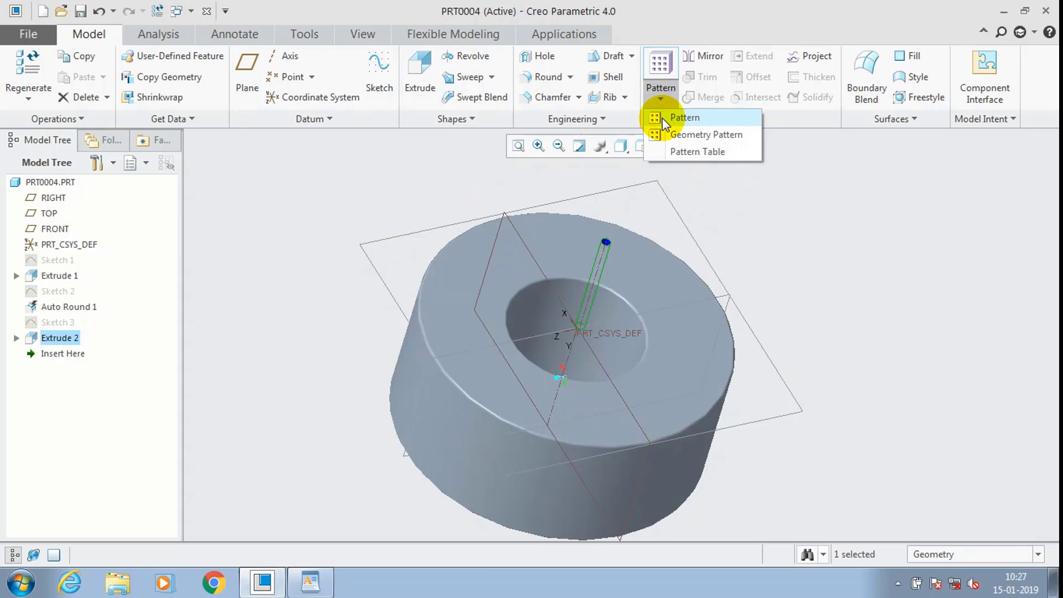
pyautogui.click(662, 117)
pyautogui.click(71, 76)
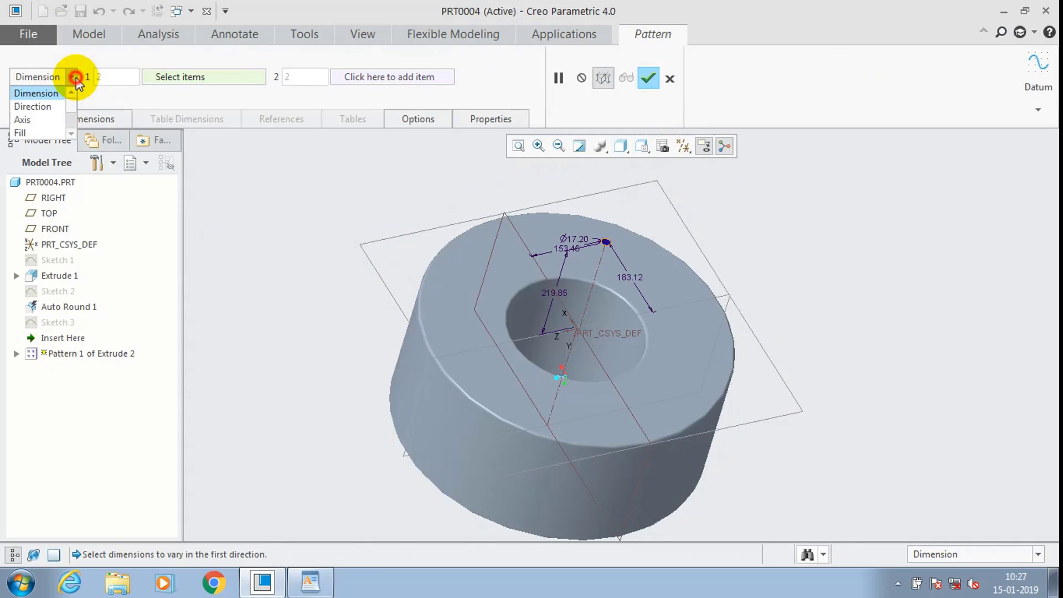
pyautogui.click(49, 134)
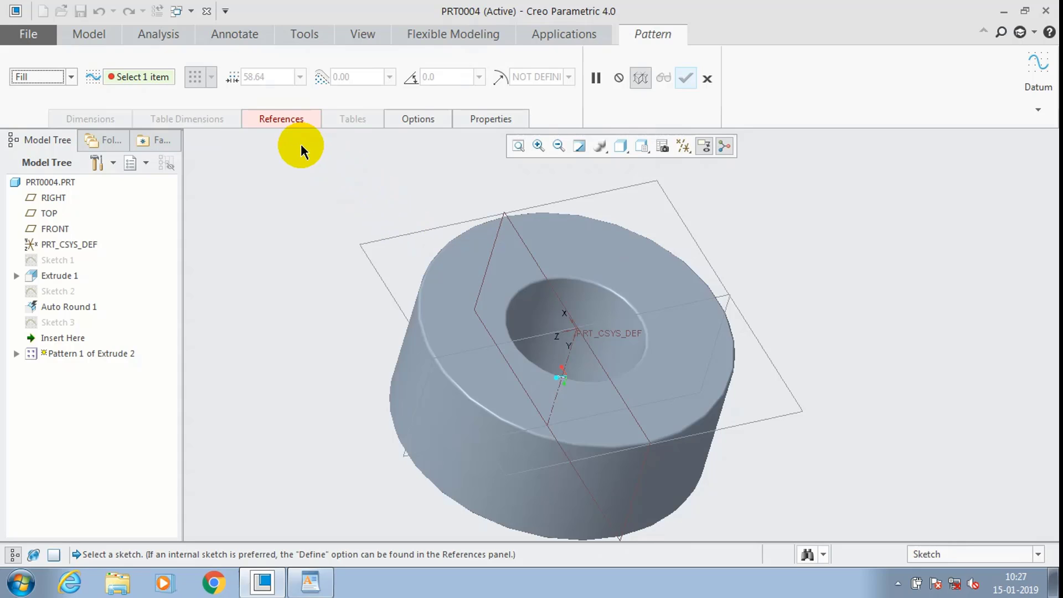
# Step: Define an internal sketch for the fill pattern on the ring's flat end face and view it straight on
pyautogui.click(293, 120)
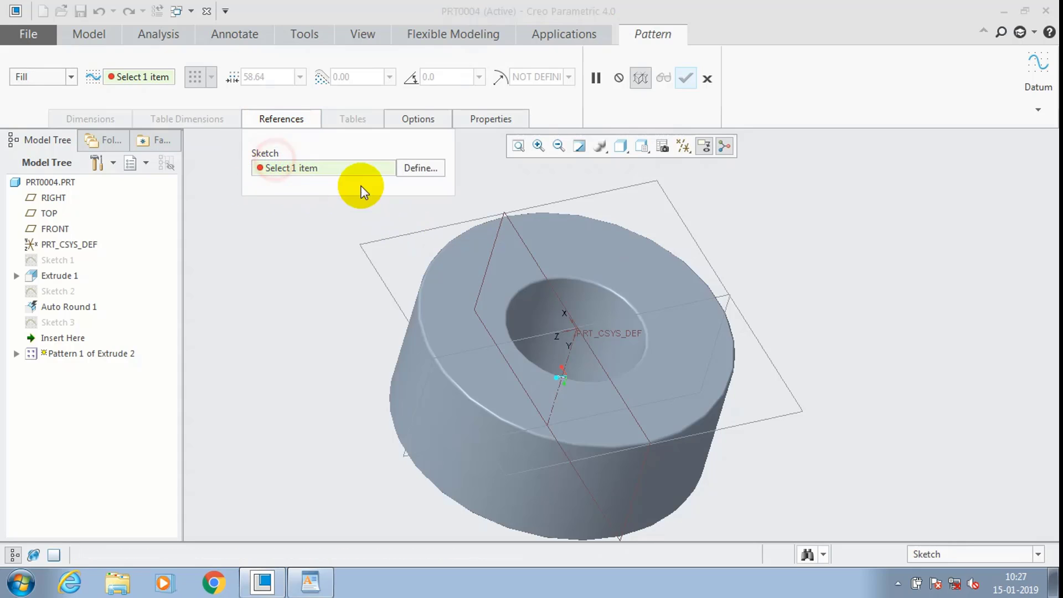
pyautogui.click(420, 167)
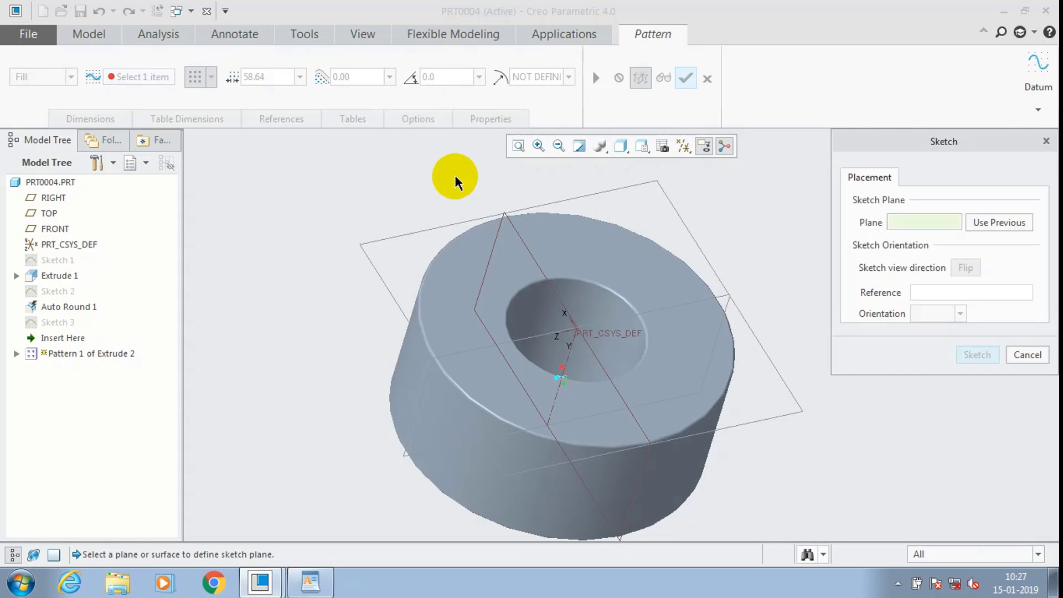
pyautogui.click(709, 348)
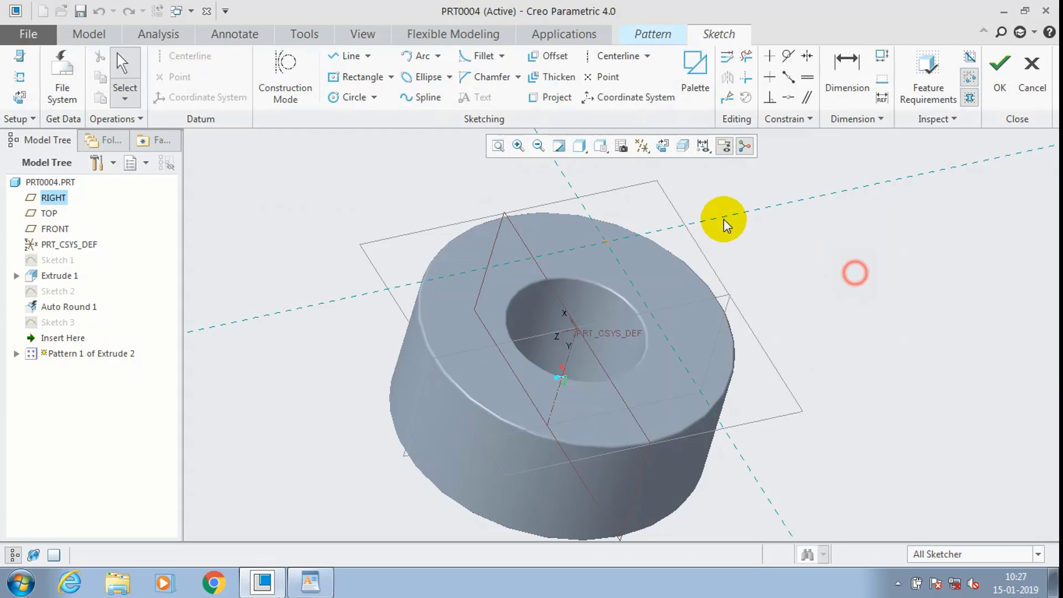
pyautogui.click(661, 148)
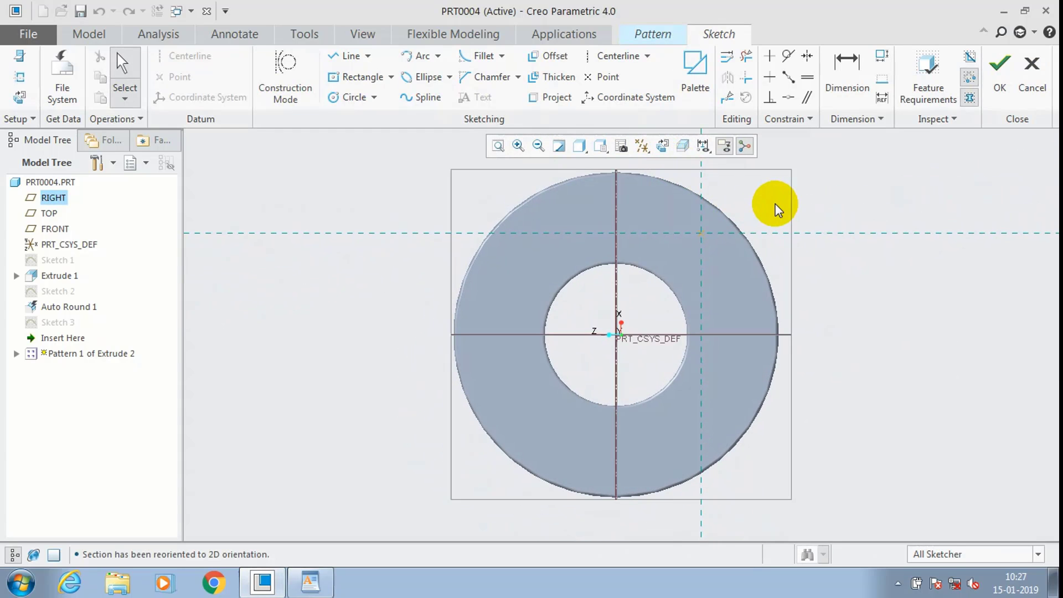
# Step: Project the ring's central bore edges into the fill pattern sketch as single edges
pyautogui.scroll(-2, 879, 288)
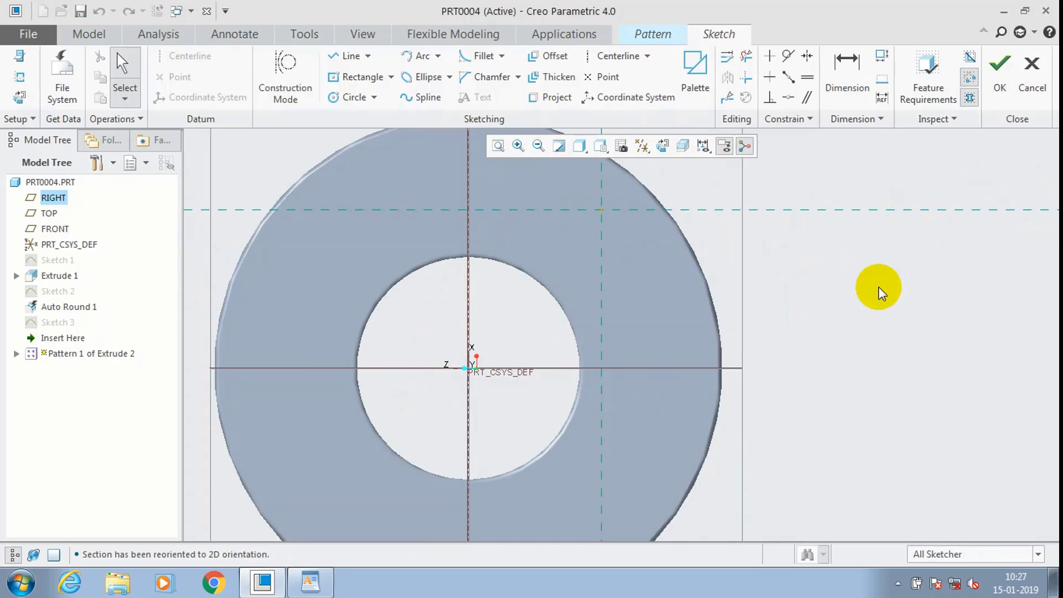
pyautogui.scroll(1, 878, 287)
pyautogui.scroll(1, 878, 287)
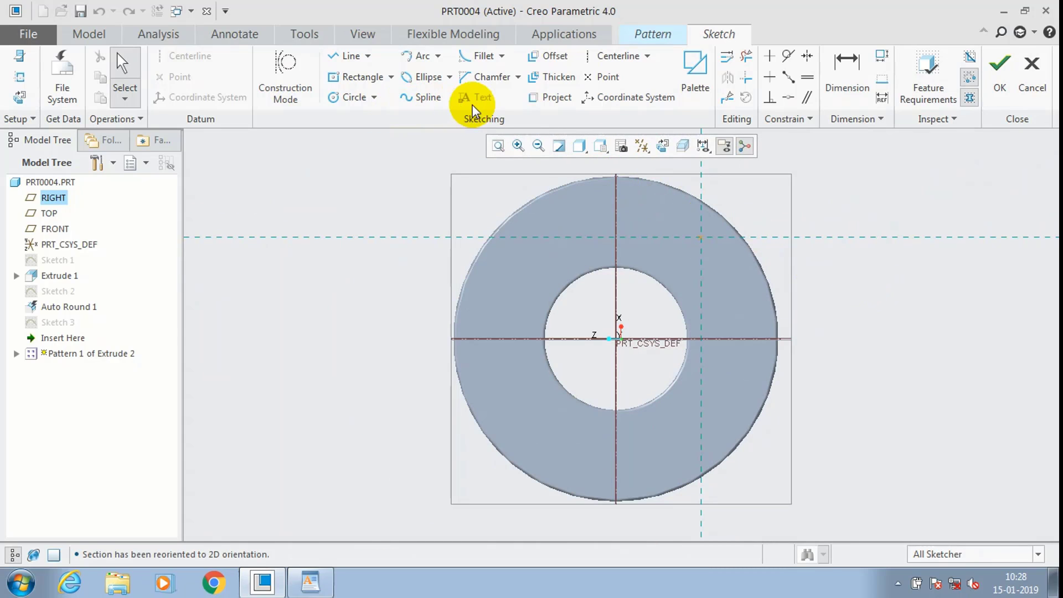
pyautogui.click(551, 97)
pyautogui.click(586, 278)
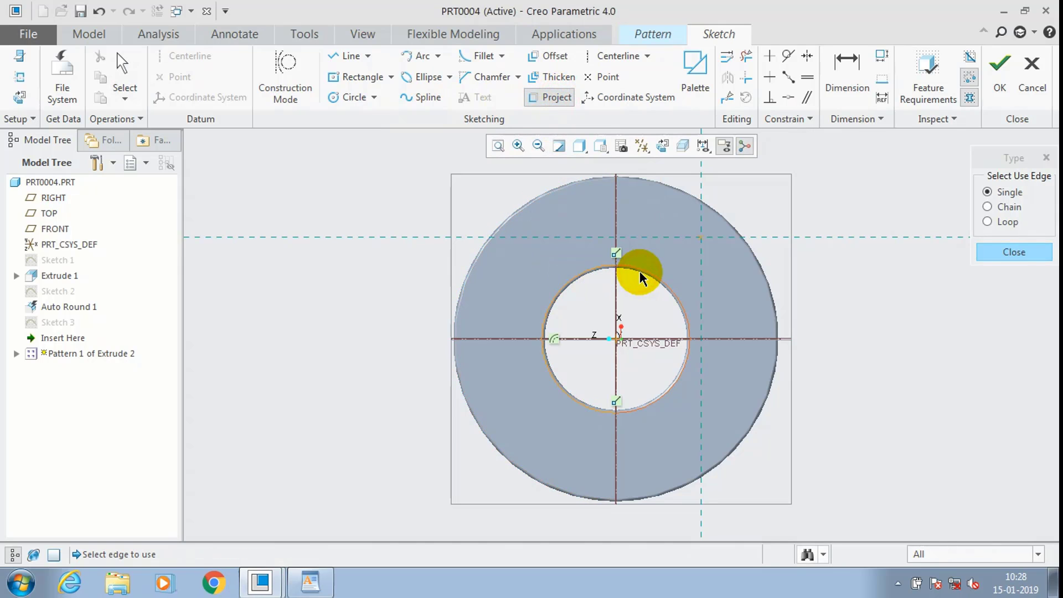
pyautogui.click(983, 252)
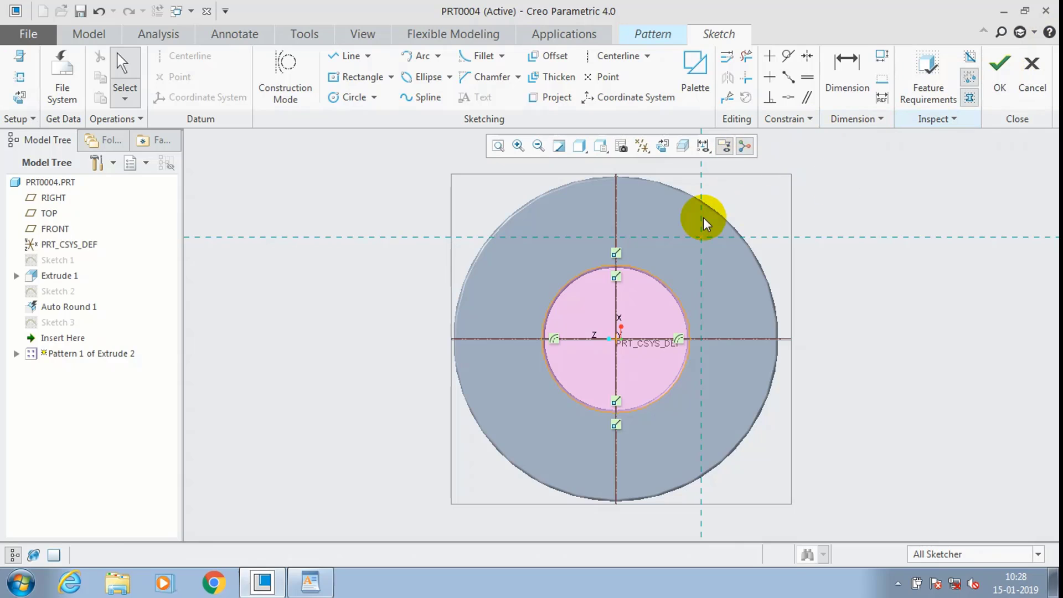
# Step: Place a 6-tip star from the sketcher palette at the centre of the ring in the fill pattern sketch
pyautogui.click(695, 72)
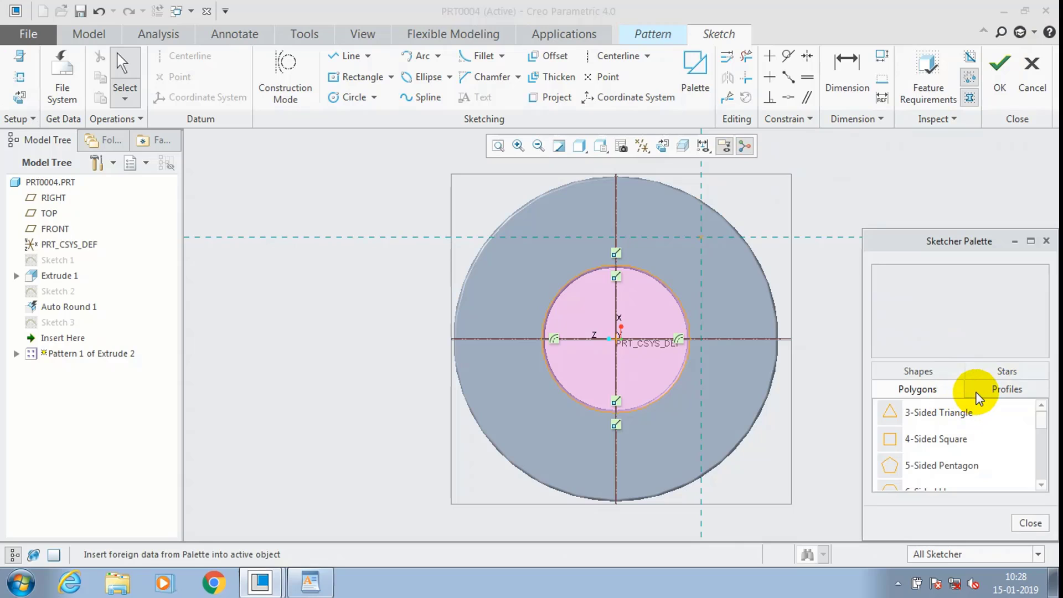
pyautogui.click(999, 371)
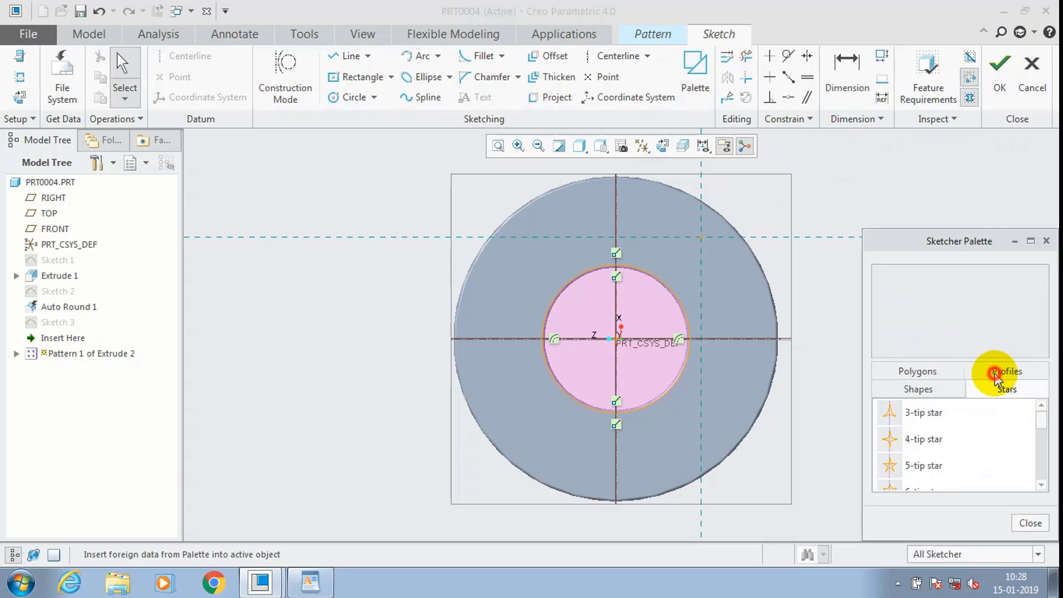
pyautogui.click(1041, 485)
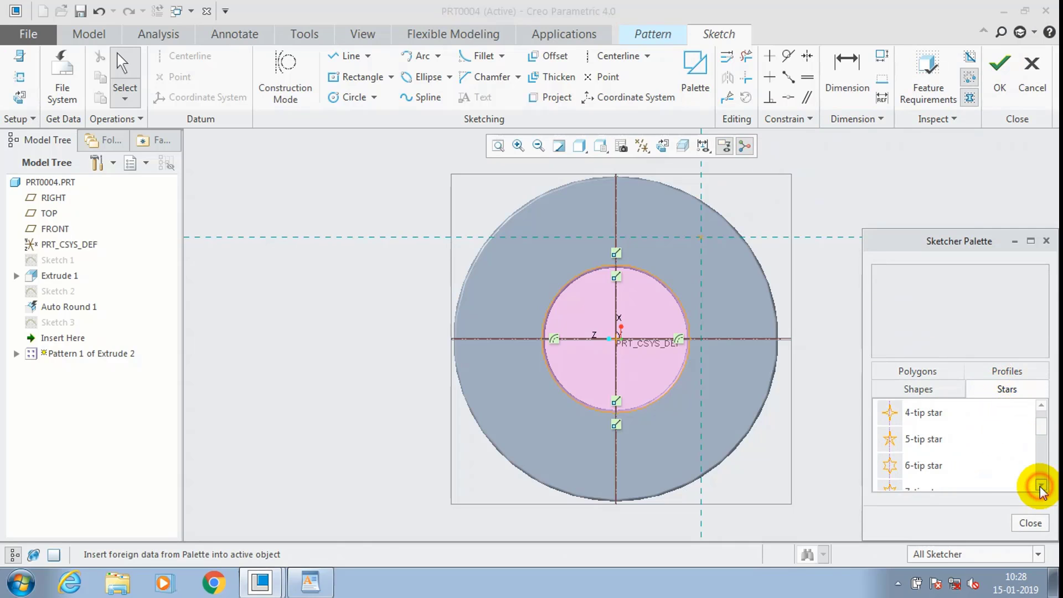
pyautogui.click(1042, 485)
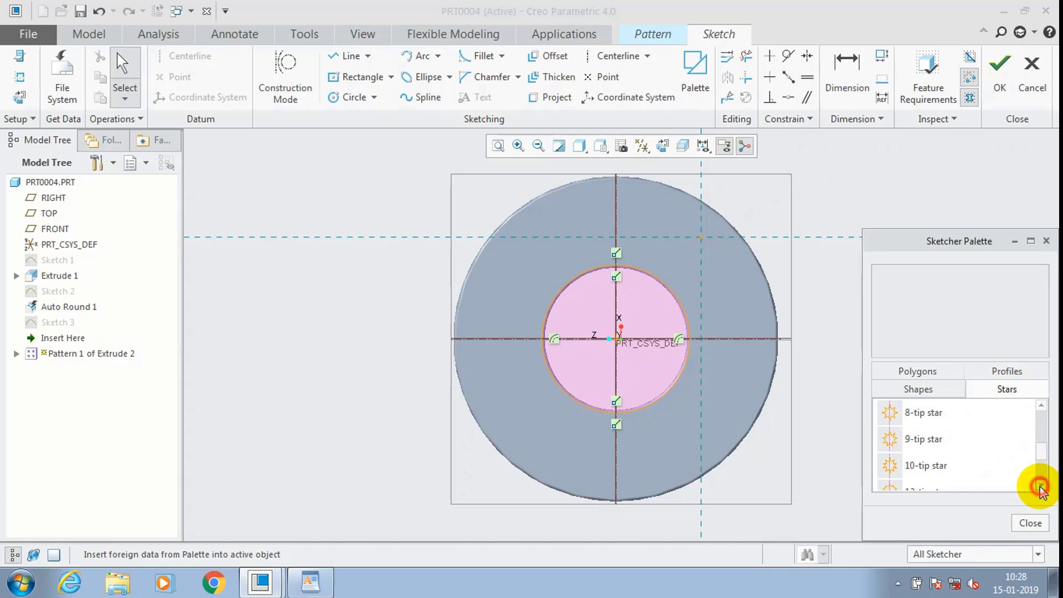
pyautogui.click(1042, 485)
pyautogui.click(1041, 485)
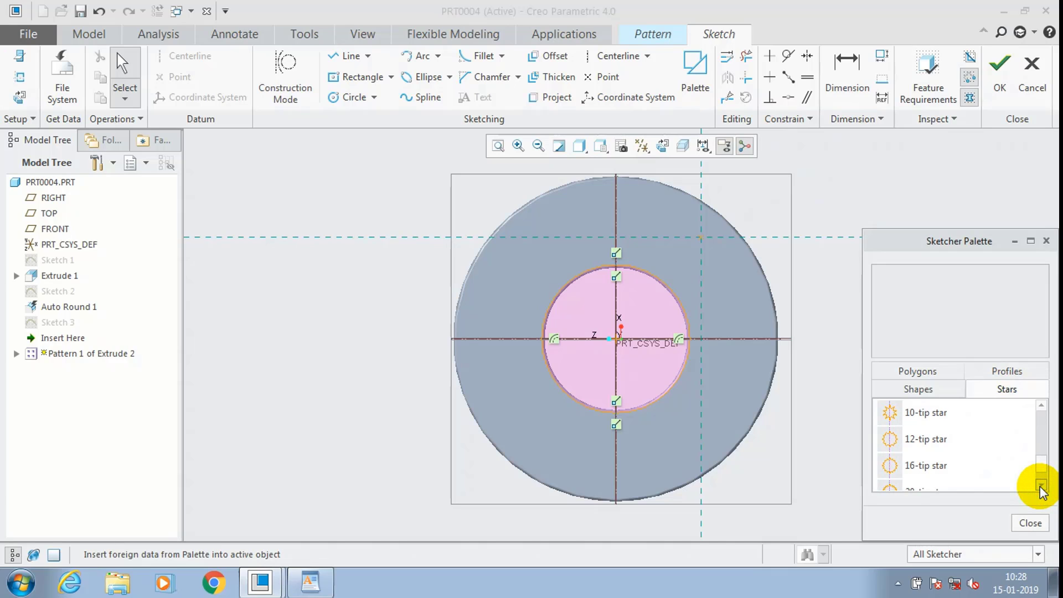
pyautogui.scroll(2, 1037, 407)
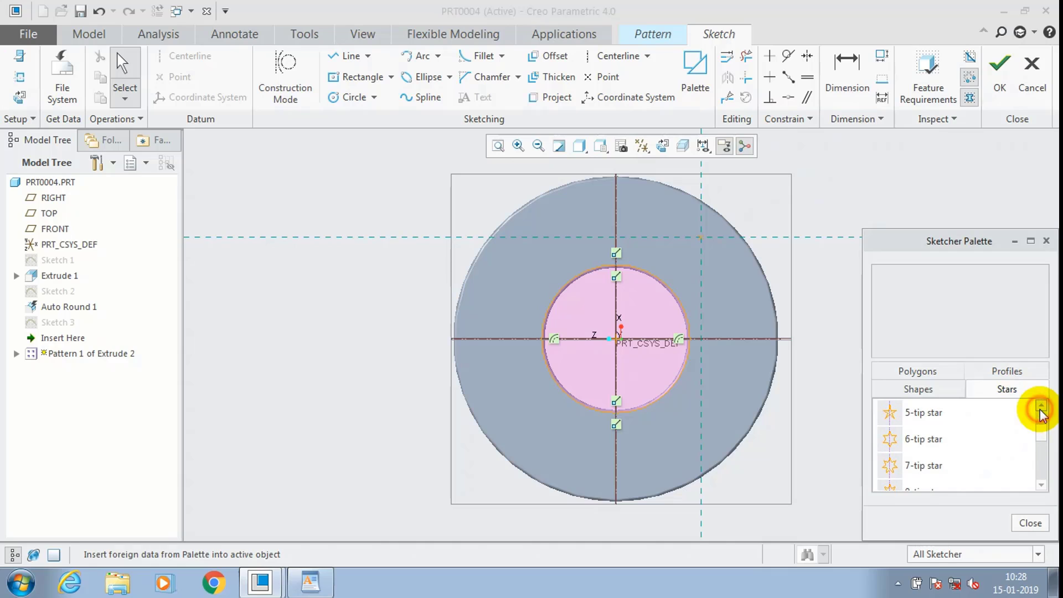
pyautogui.click(924, 440)
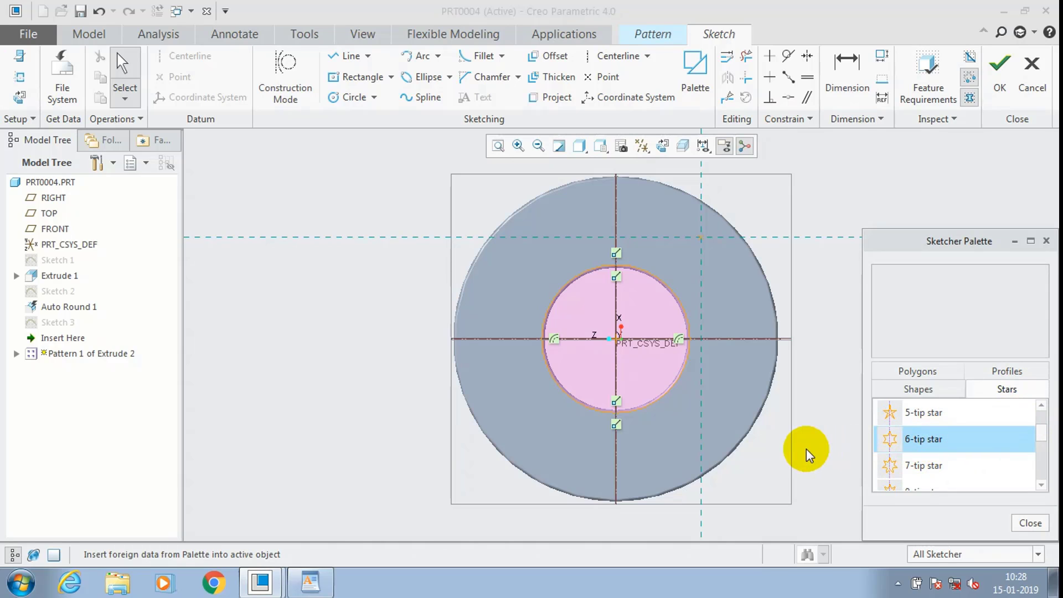
pyautogui.click(617, 339)
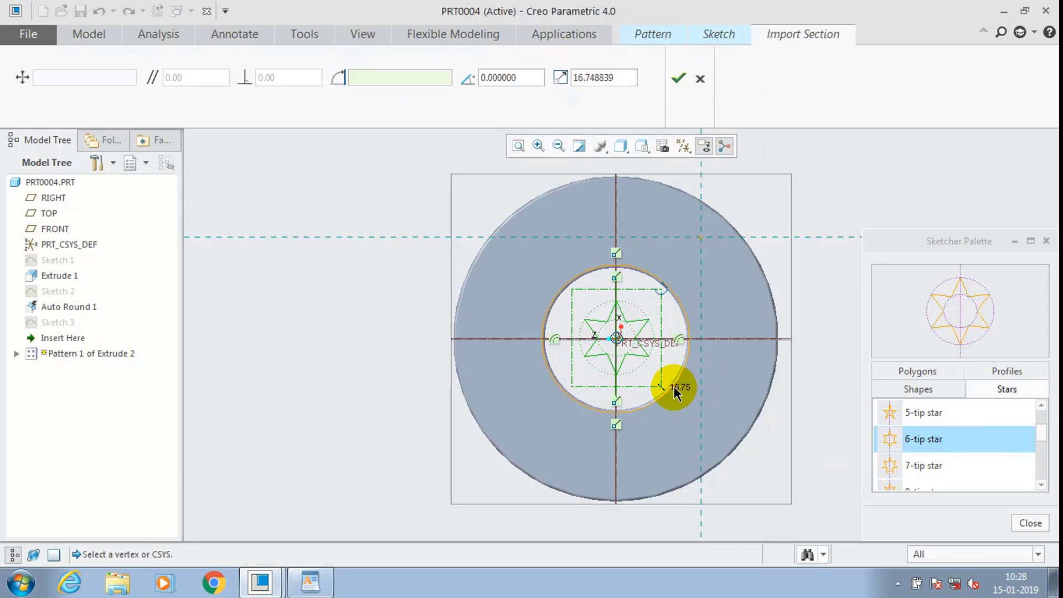
# Step: Scale the imported star to a factor of about 72.41 so its tips reach the ring's outer edge, and accept it
pyautogui.click(1029, 523)
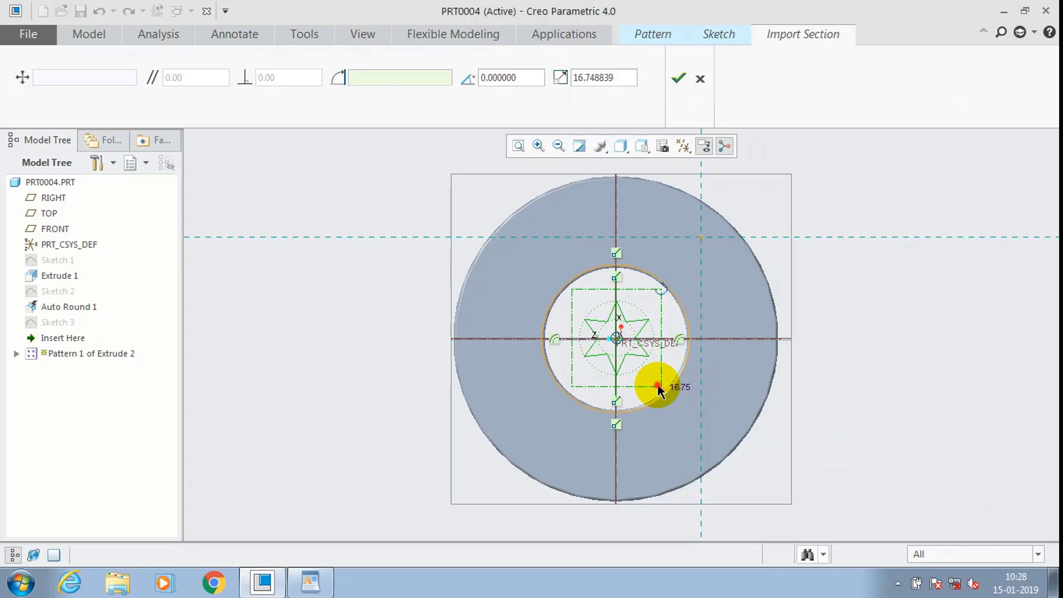
pyautogui.moveTo(658, 387); pyautogui.dragTo(873, 473)
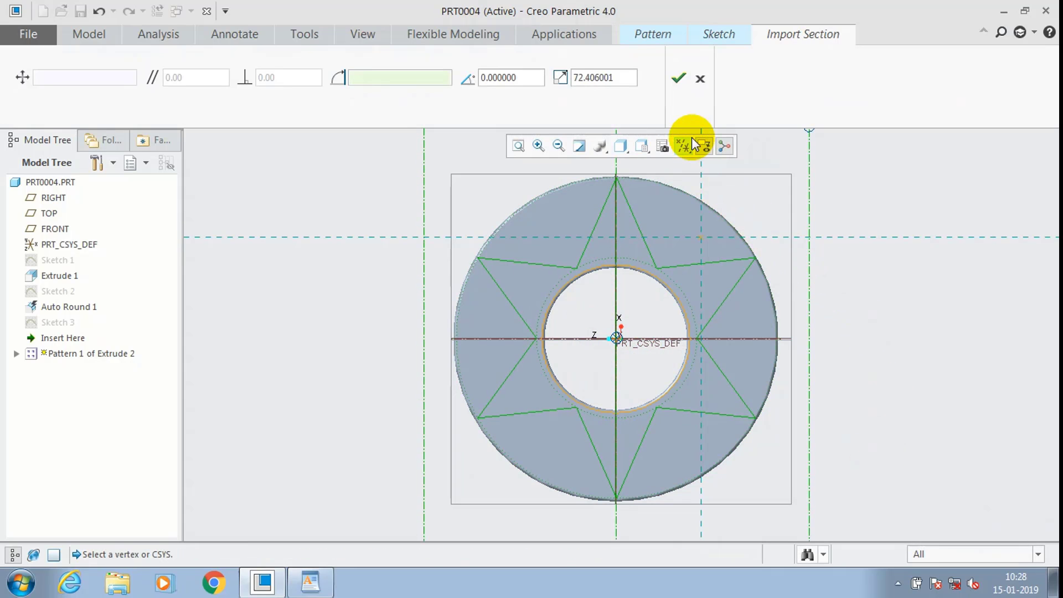
pyautogui.middleClick(829, 187)
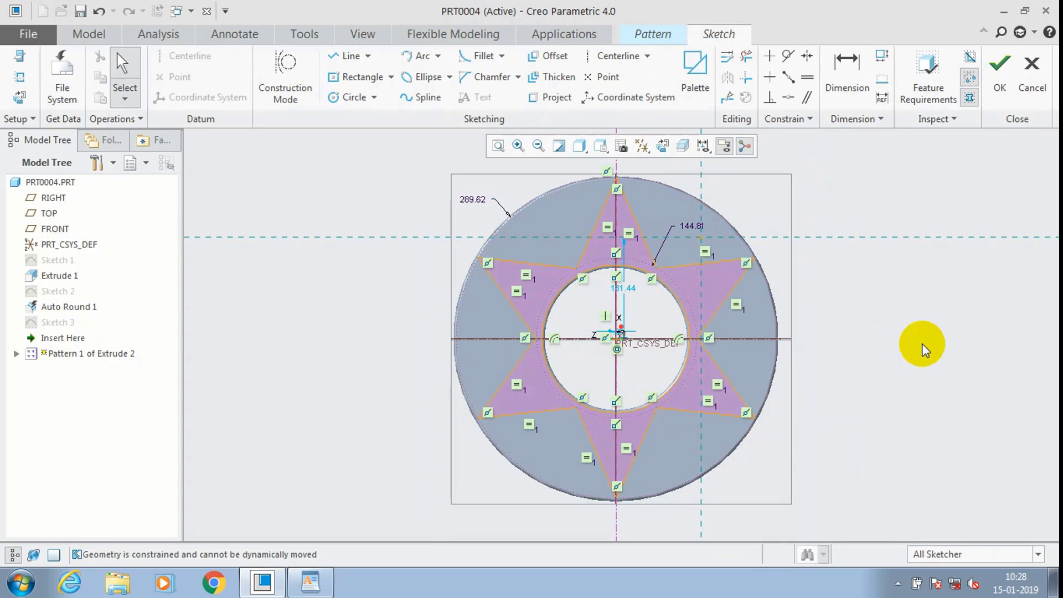
# Step: Finish the star sketch as the fill boundary and complete the fill pattern of the small hole
pyautogui.click(999, 66)
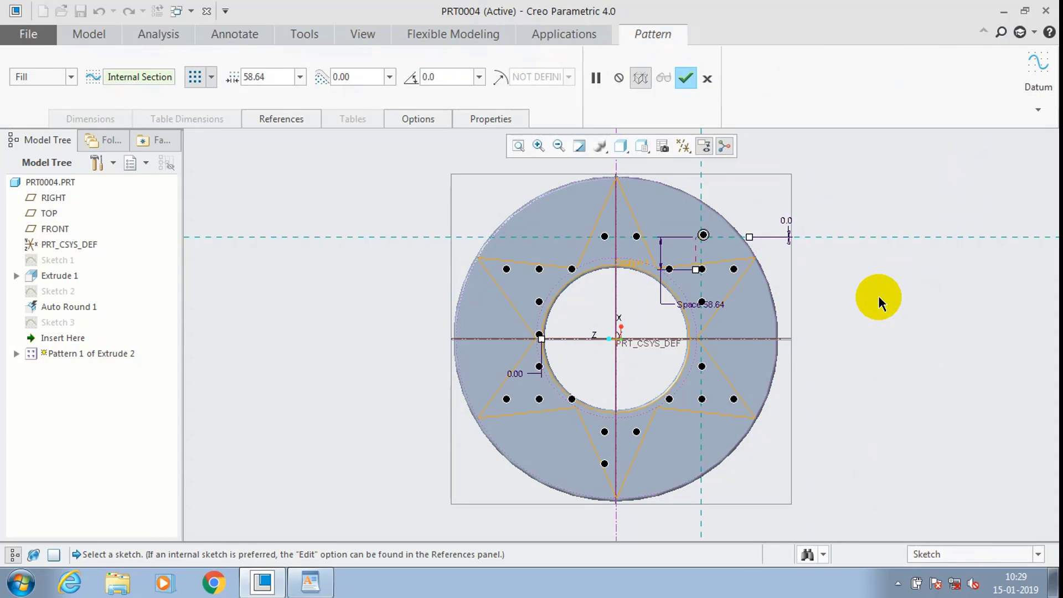
pyautogui.scroll(2, 778, 325)
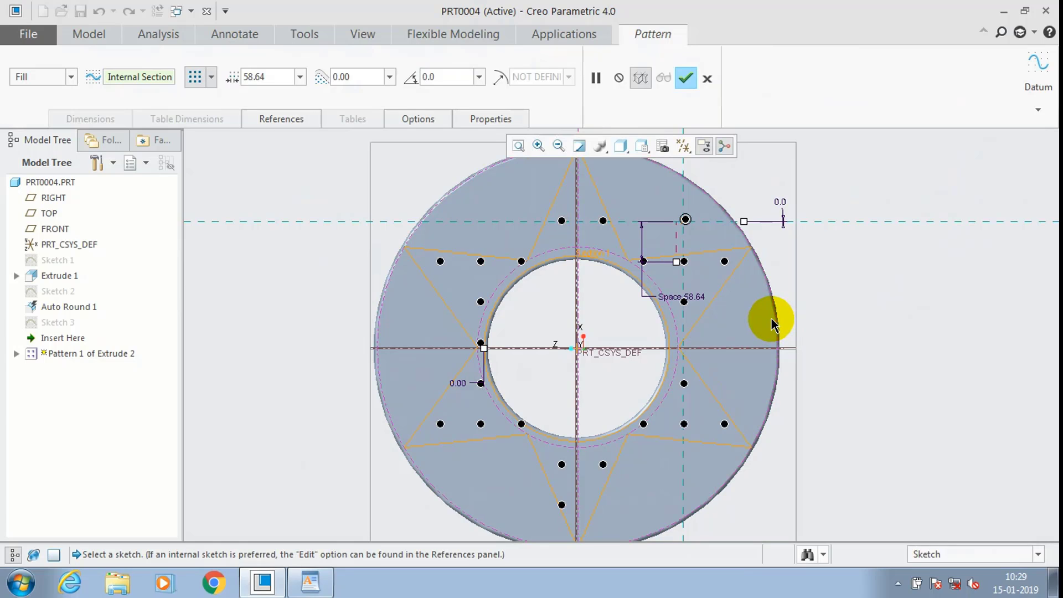
pyautogui.scroll(-2, 772, 326)
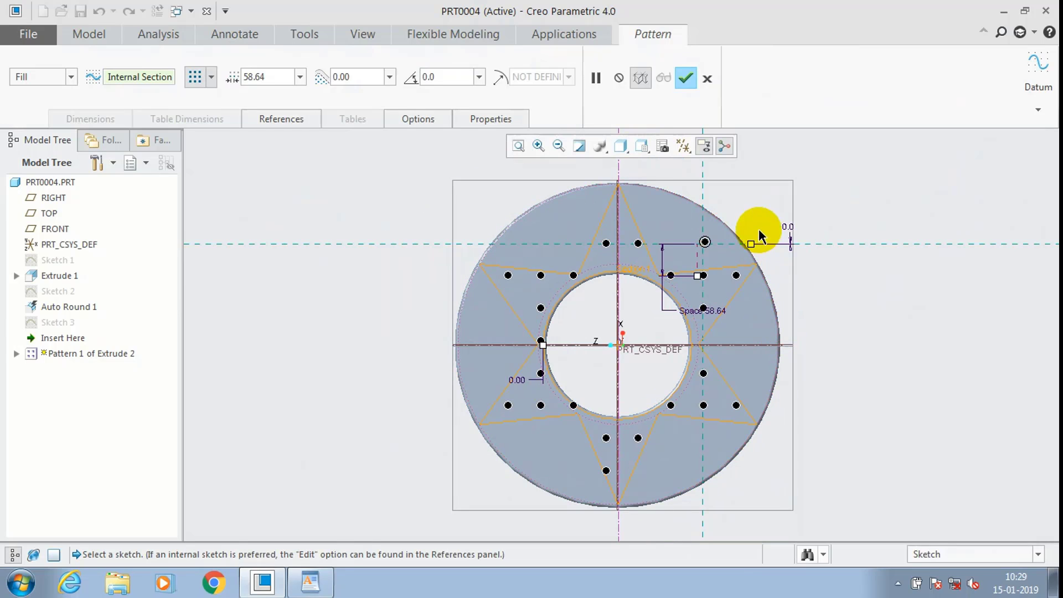
pyautogui.click(684, 78)
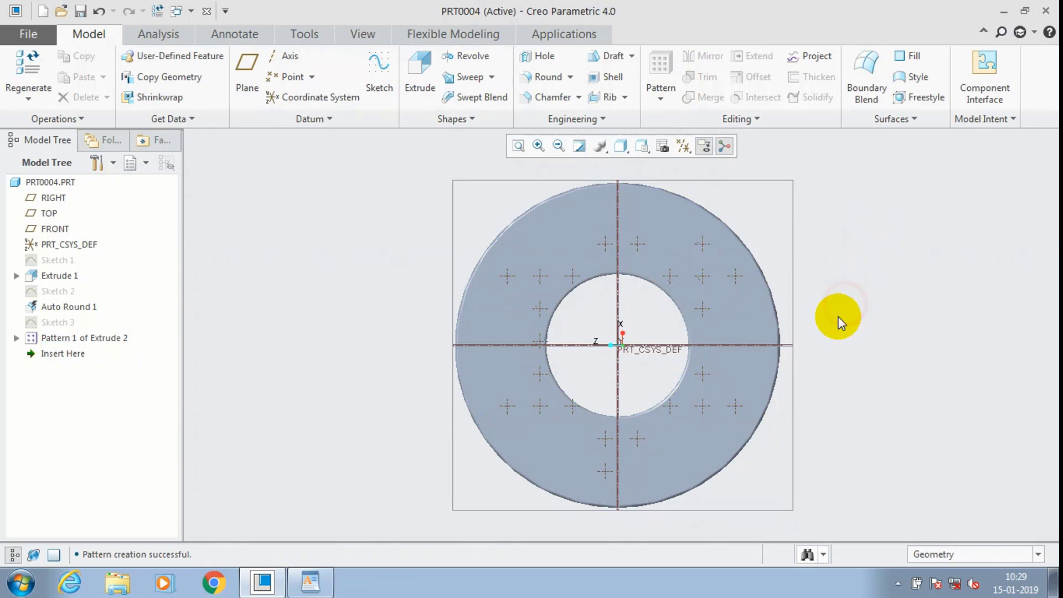
# Step: Examine the fill-patterned holes on the ring's end face from several angles
pyautogui.moveTo(838, 321); pyautogui.dragTo(830, 271, button='middle')
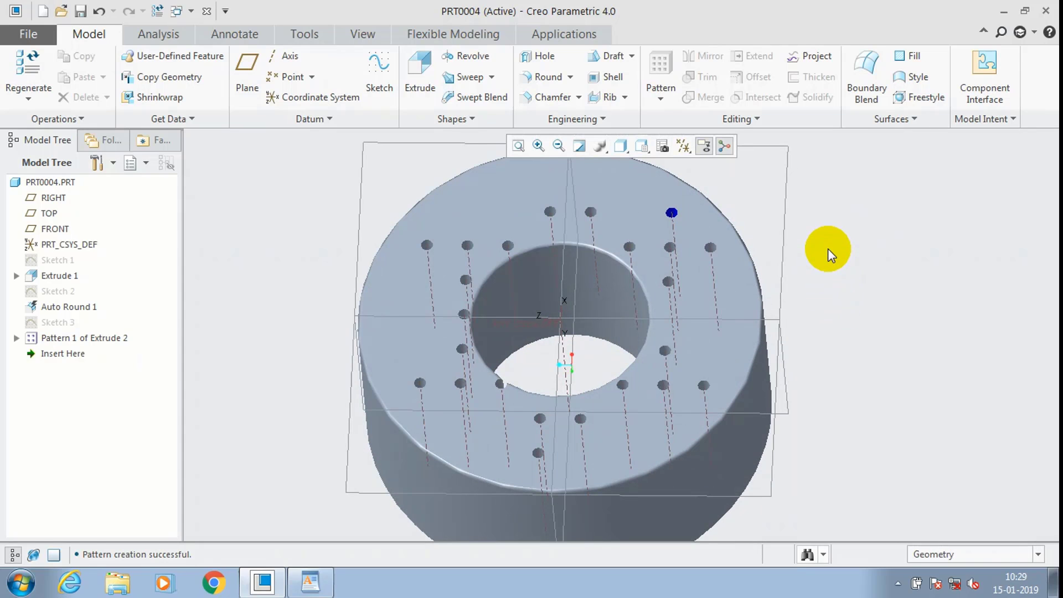
pyautogui.scroll(-1, 831, 231)
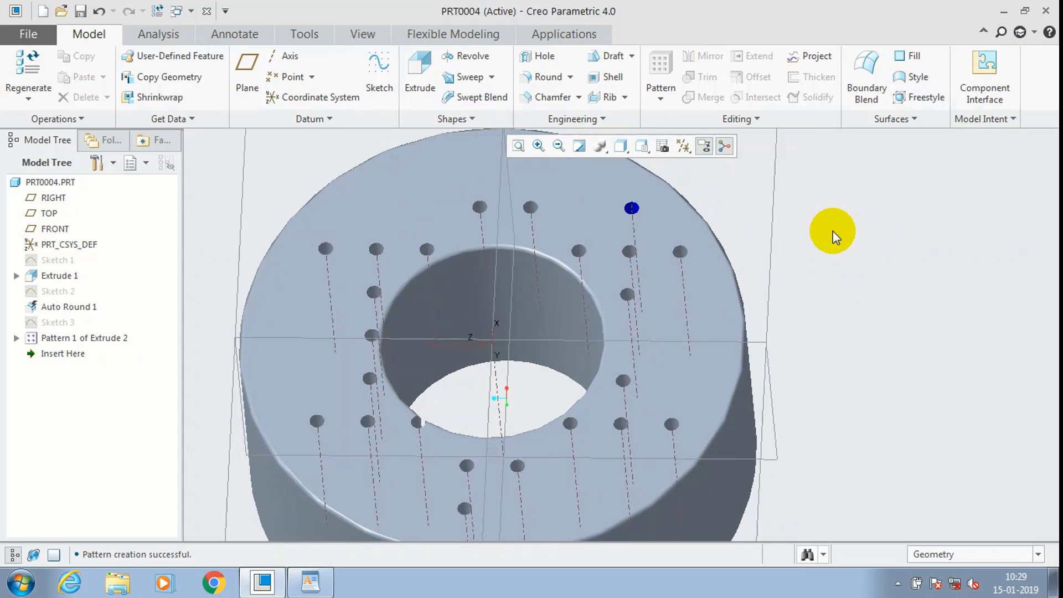
pyautogui.scroll(2, 832, 231)
pyautogui.moveTo(833, 231); pyautogui.dragTo(816, 211, button='middle')
pyautogui.scroll(-1, 818, 209)
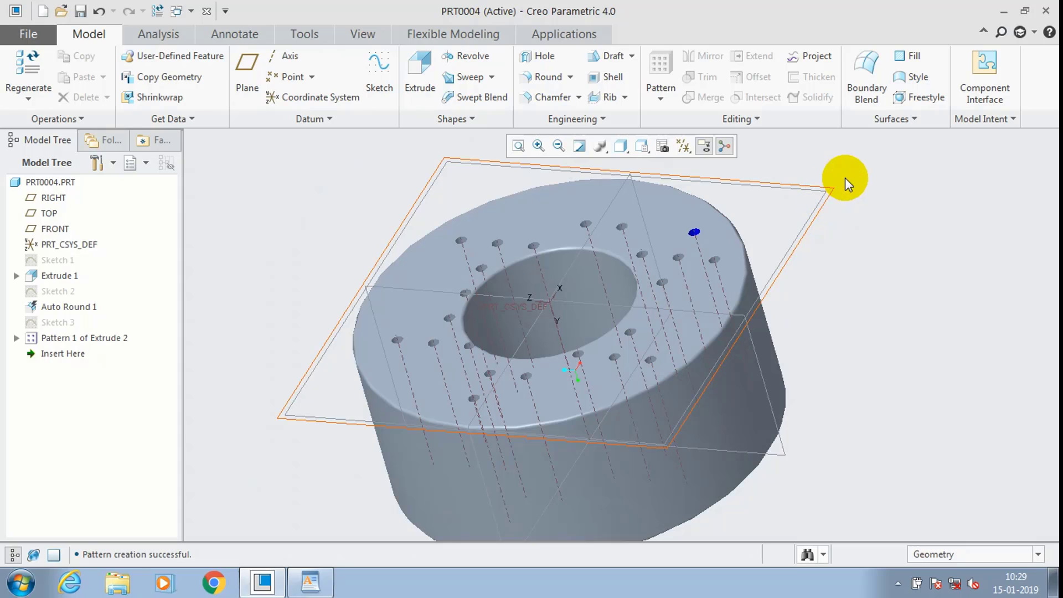
pyautogui.scroll(1, 845, 178)
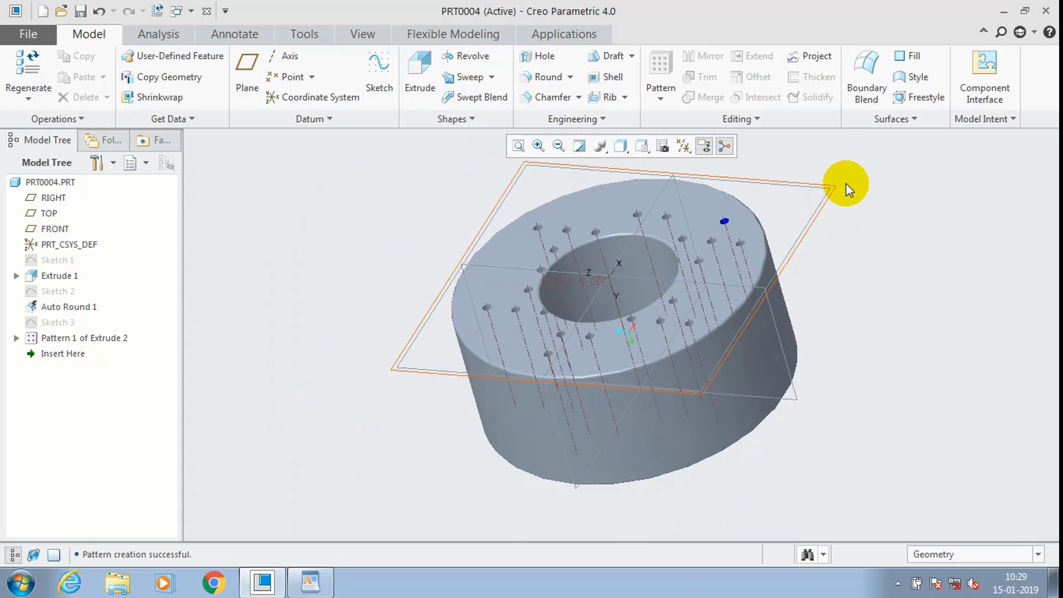